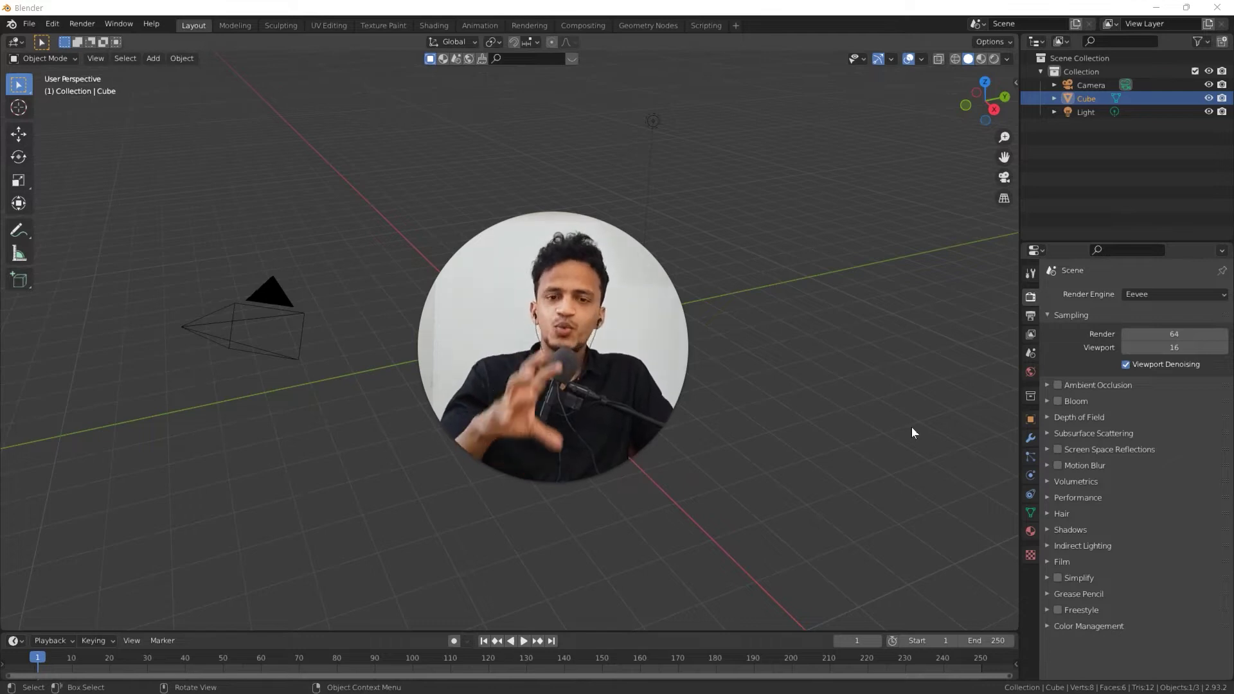
drag(480, 401, 177, 506)
scroll(487, 357, up, 2)
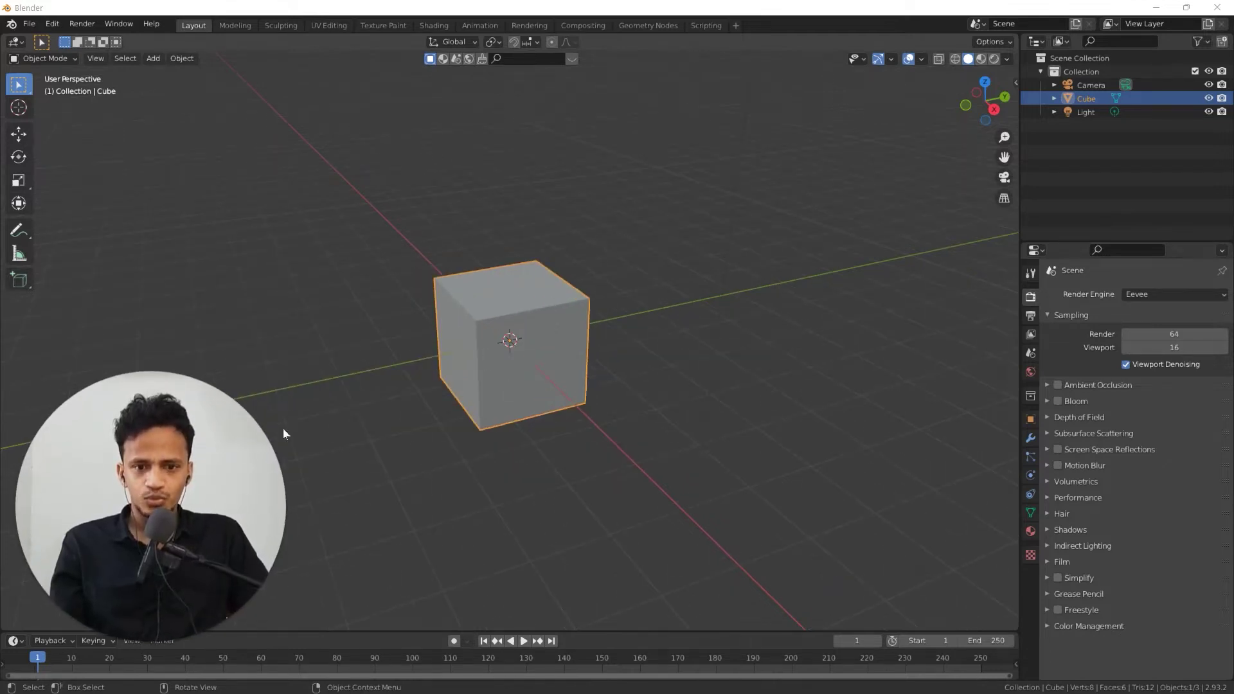
drag(227, 448, 225, 403)
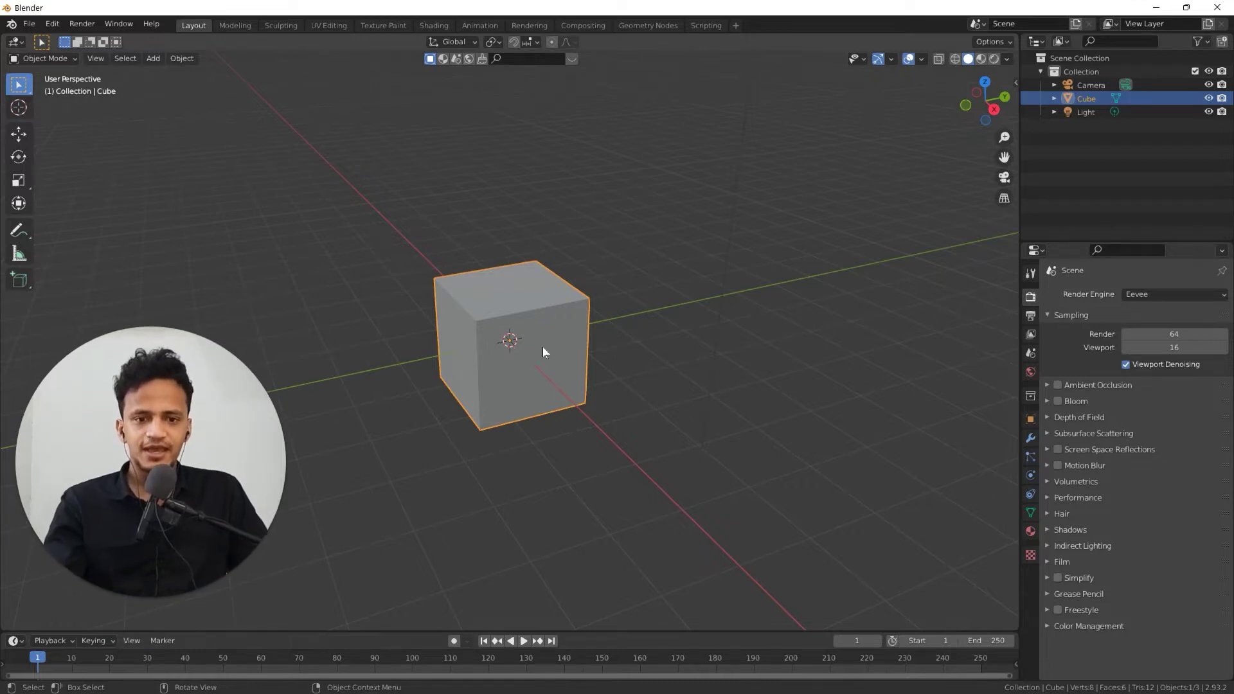
In Edit Mode, try moving one of the cube's top corner vertices freely and undo the move.
key(Tab)
scroll(566, 331, up, 3)
middle_drag(543, 350, 738, 292)
click(570, 329)
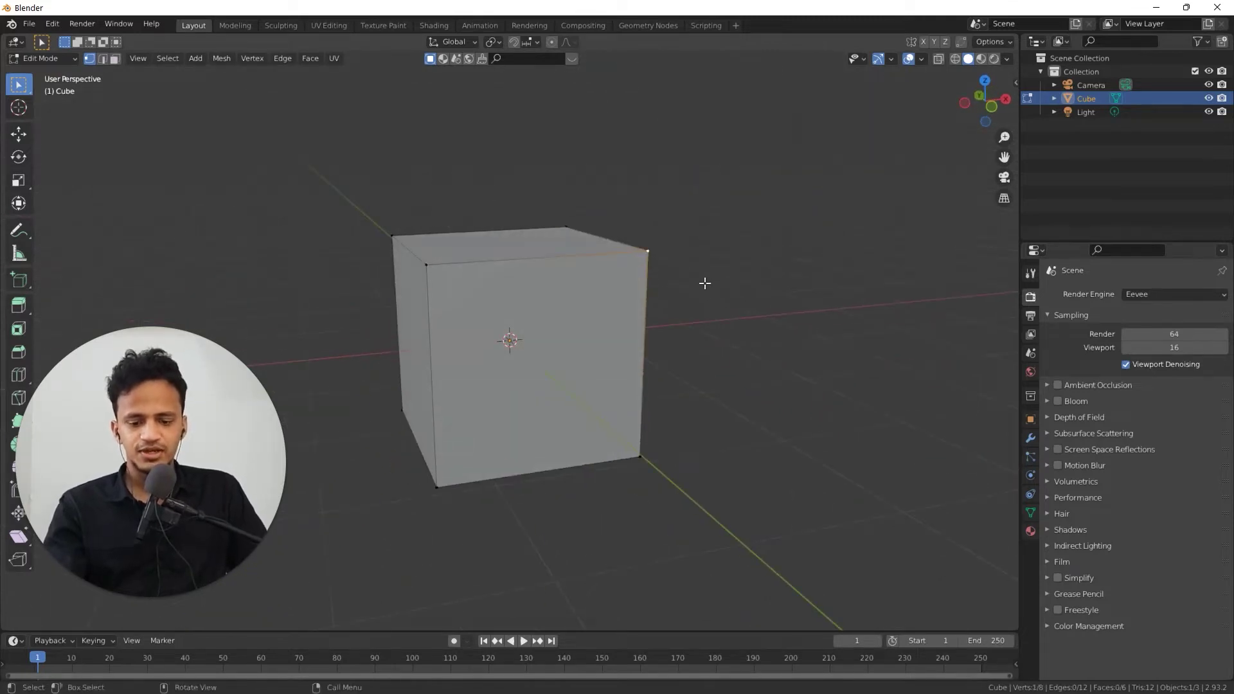
key(g)
click(738, 371)
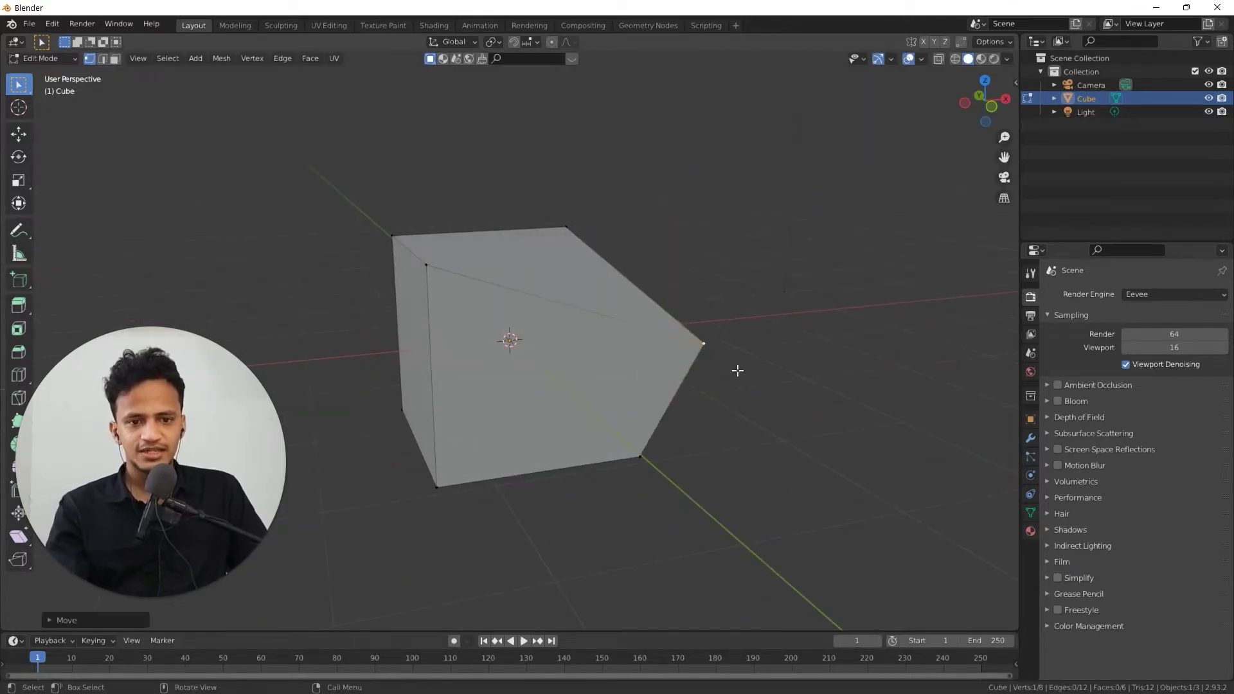
key(ctrl+z)
Pull the cube's top corner vertex outward along the X axis, and try a free move of a bottom corner vertex.
click(19, 133)
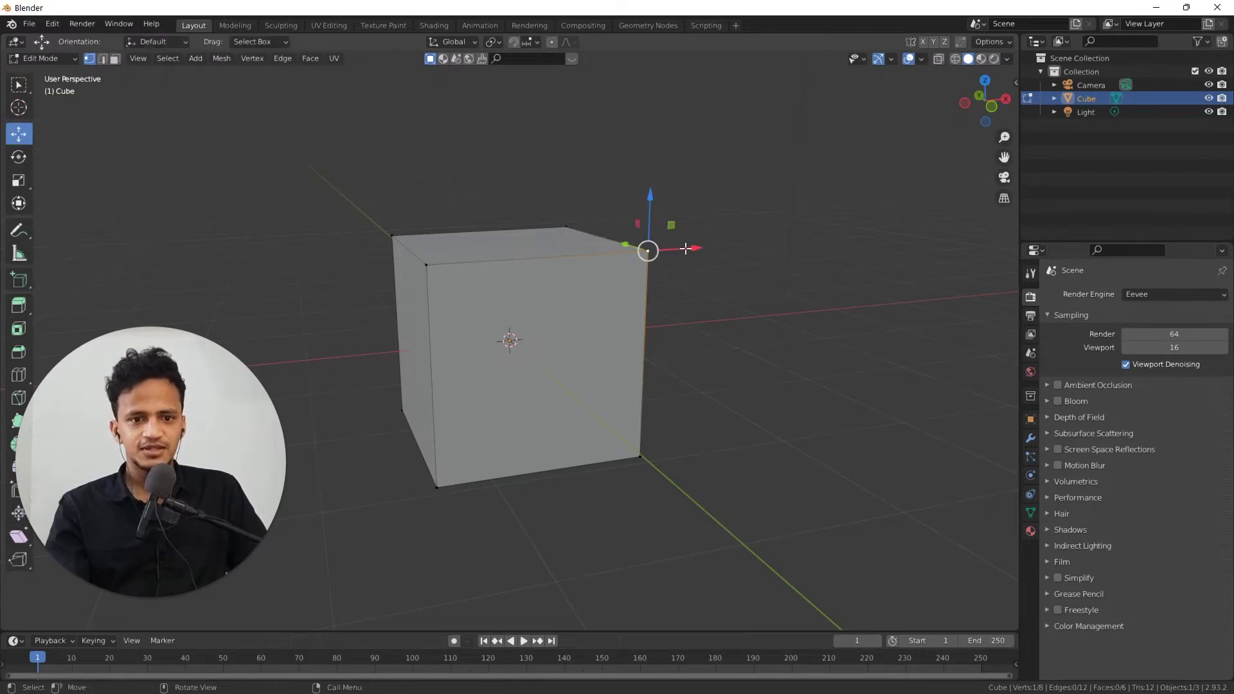
drag(686, 249, 758, 247)
middle_drag(759, 247, 680, 424)
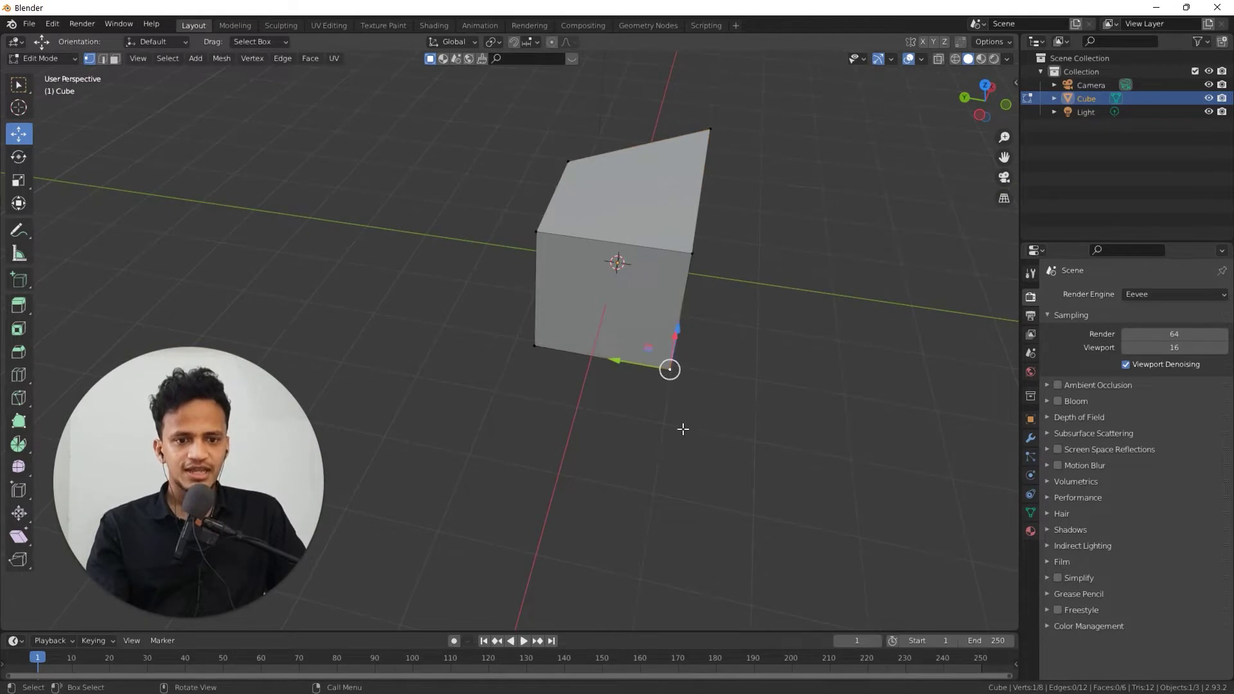
key(ctrl+z)
key(g)
click(791, 482)
middle_drag(572, 435, 270, 259)
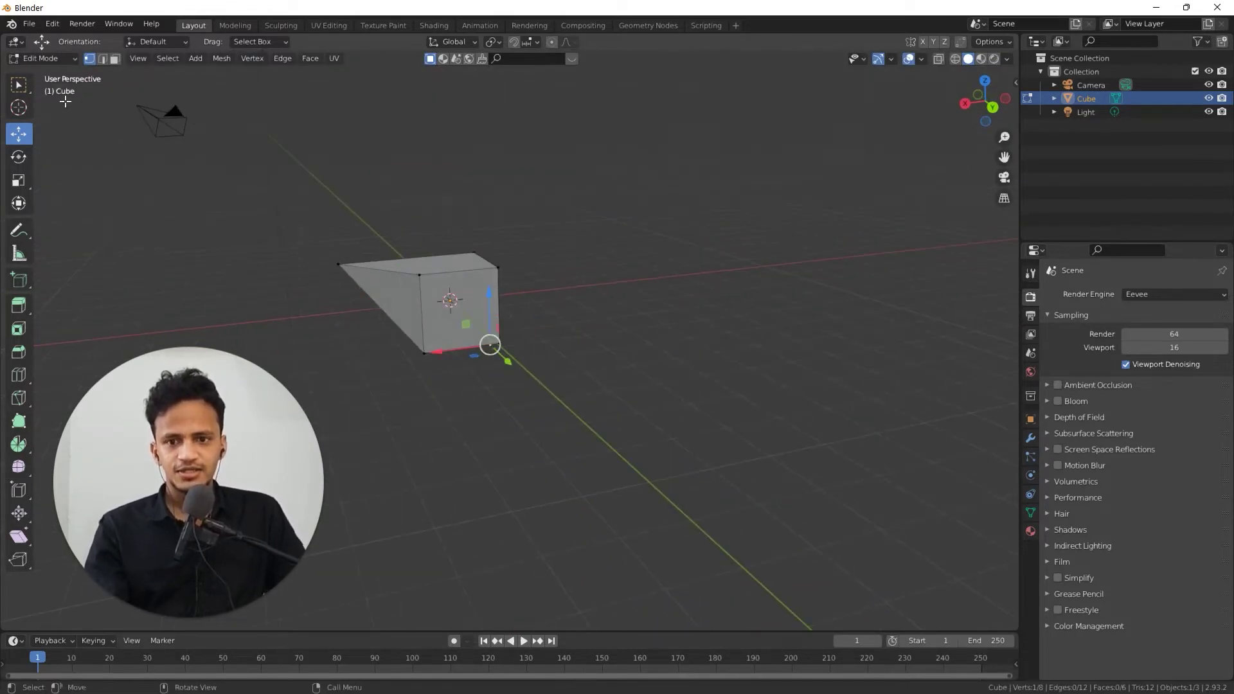
In face selection mode, extrude the cube's positive Y side face outward twice, a long segment followed by a short one.
click(115, 58)
middle_drag(524, 220, 656, 308)
click(664, 347)
middle_drag(759, 417, 559, 302)
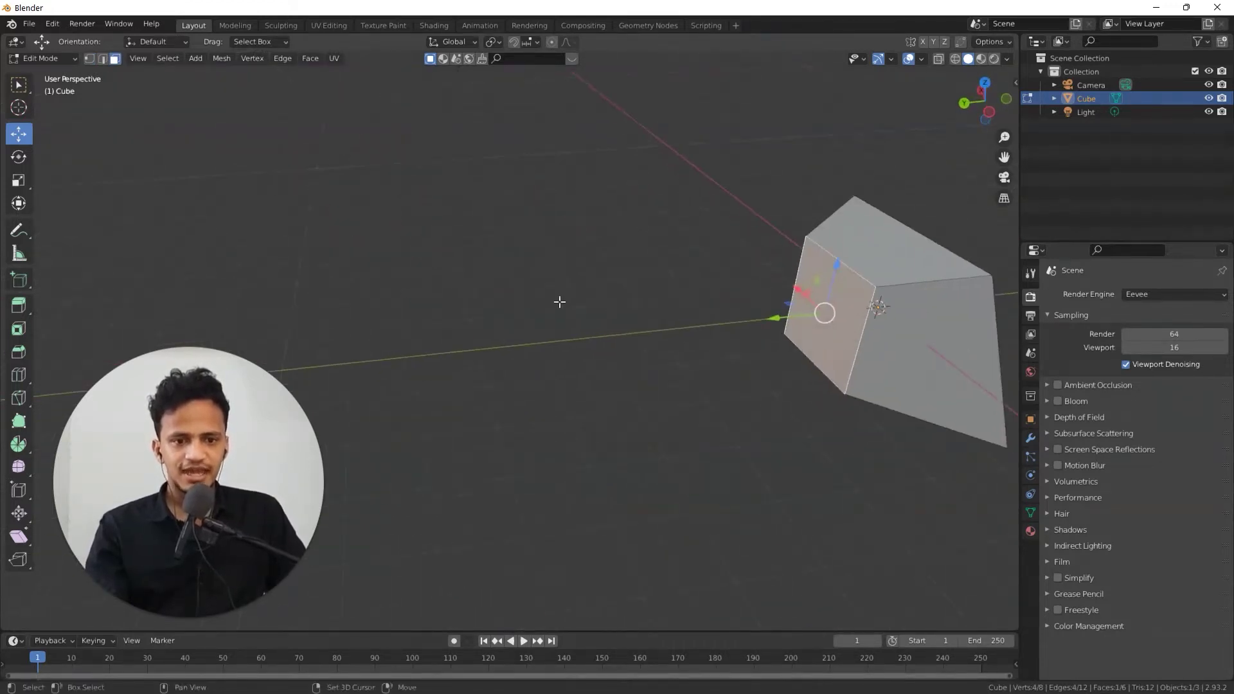
click(18, 306)
middle_drag(662, 300, 685, 311)
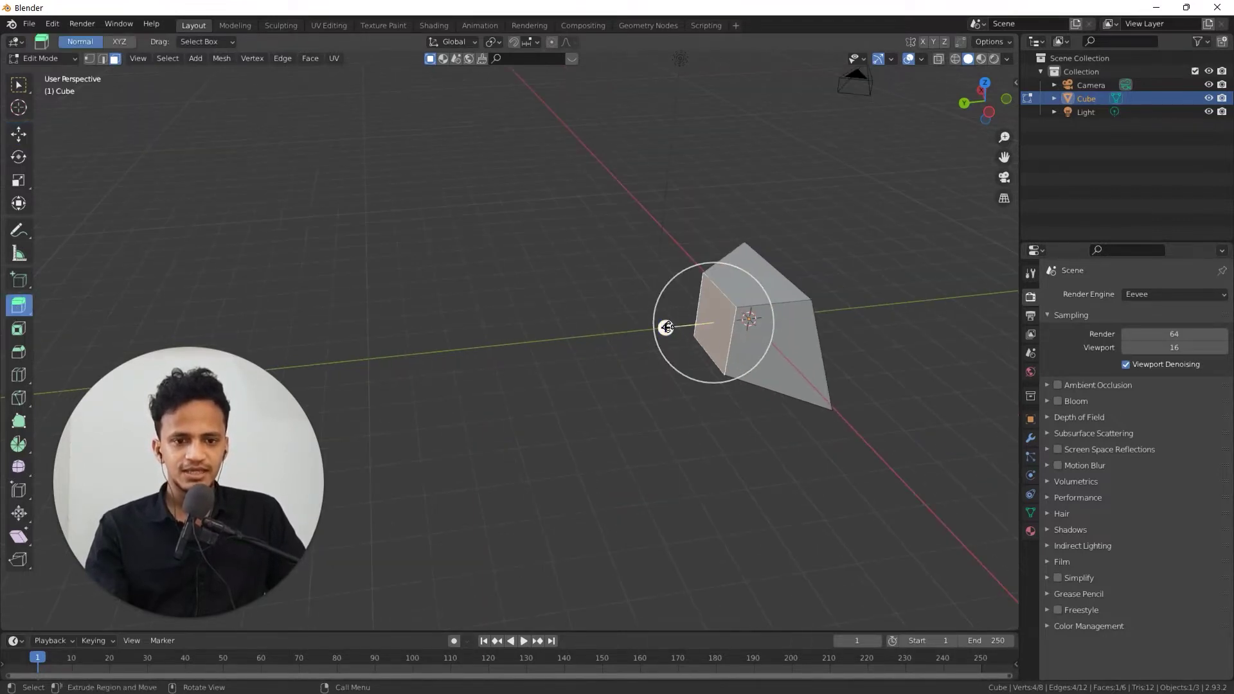
drag(665, 328, 444, 347)
middle_drag(443, 347, 816, 357)
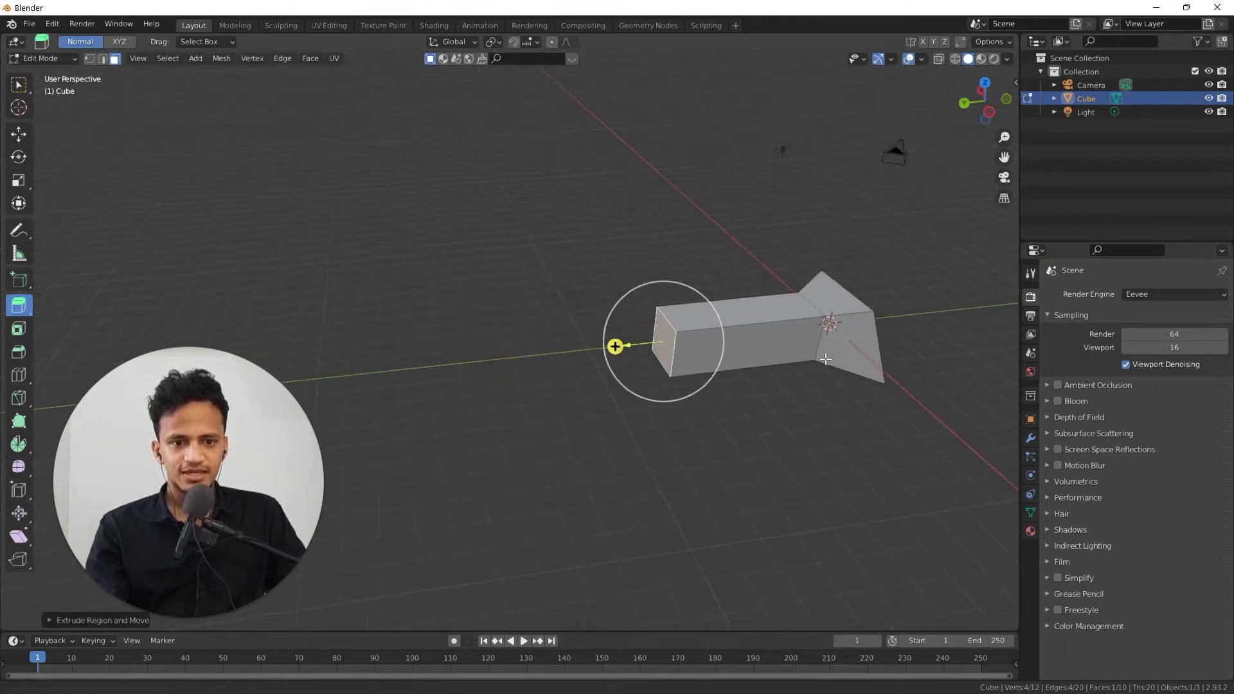
drag(617, 347, 554, 353)
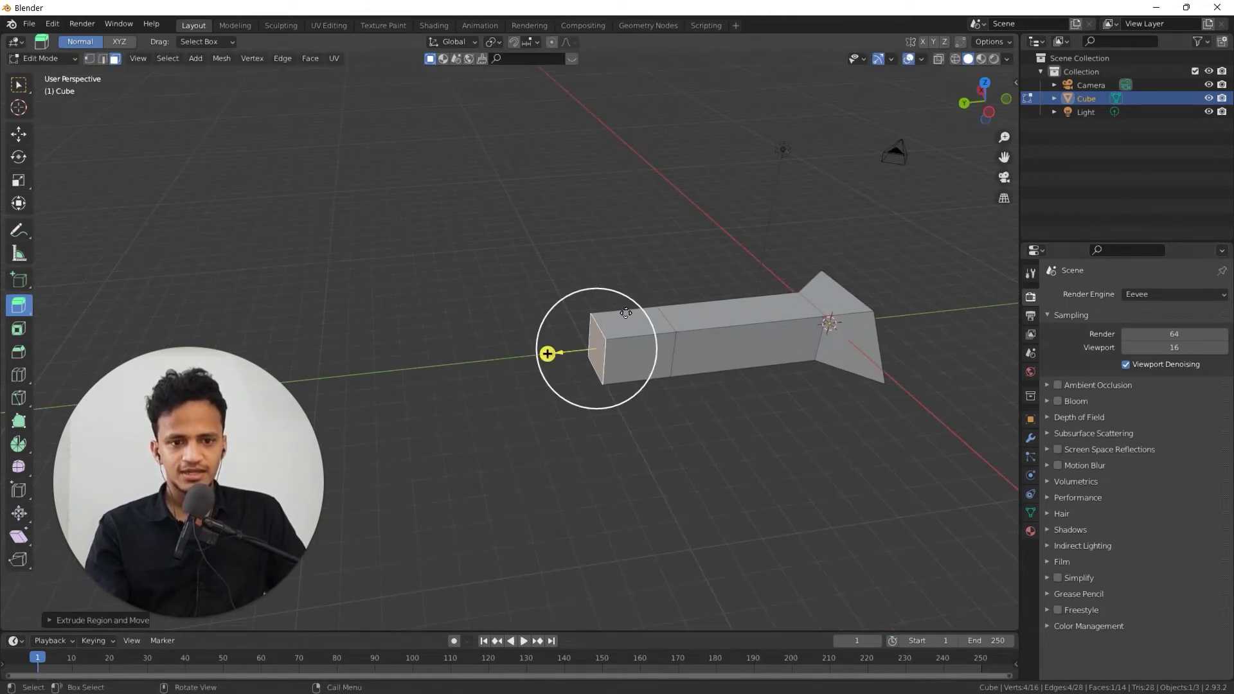
Extrude the end segment's top face upward and one of its side faces outward into an arm.
click(625, 313)
drag(639, 294, 642, 201)
click(636, 360)
middle_drag(637, 360, 754, 434)
drag(711, 326, 820, 356)
key(ctrl+z)
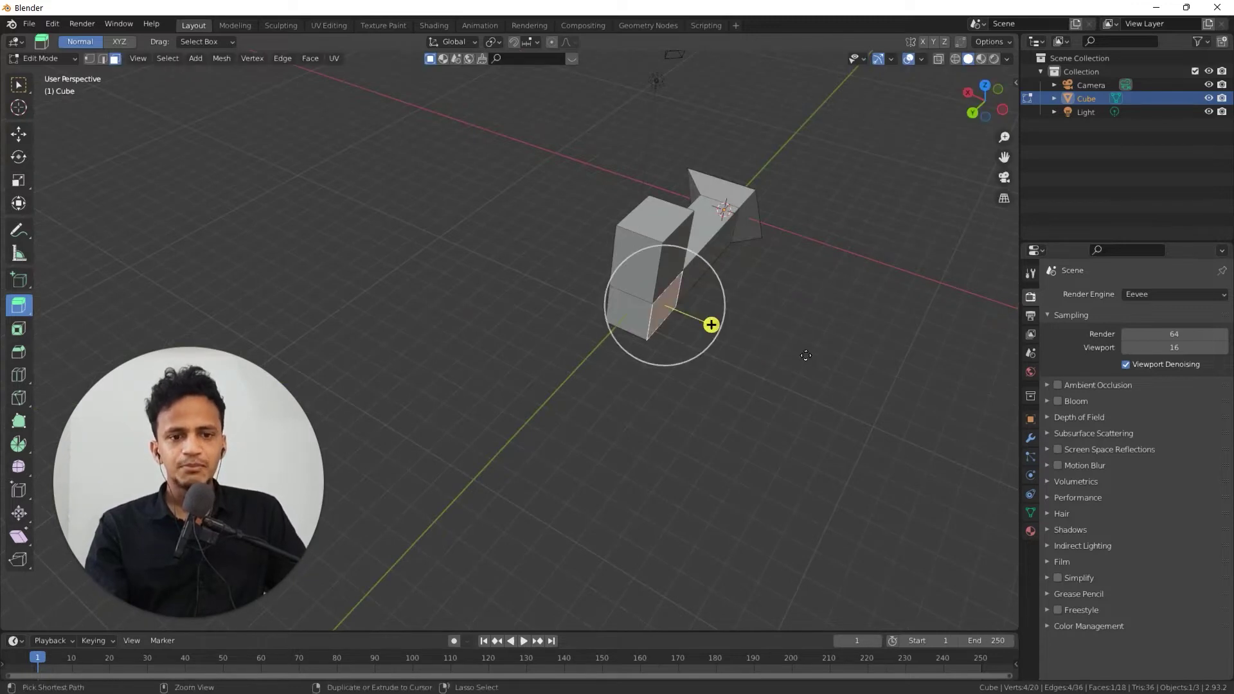
drag(711, 325, 829, 368)
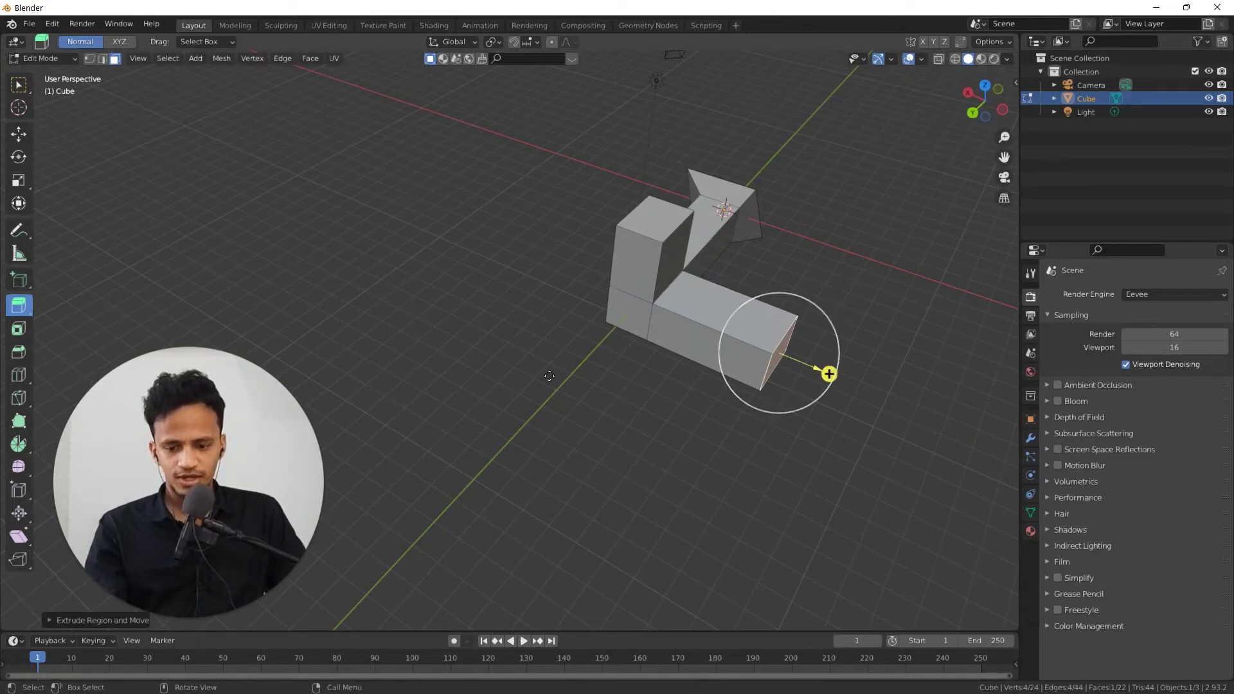
Extrude the end segment's opposite side face outward into a second arm and return to Object Mode.
middle_drag(829, 369, 460, 350)
drag(473, 349, 649, 382)
middle_drag(649, 382, 644, 266)
key(Tab)
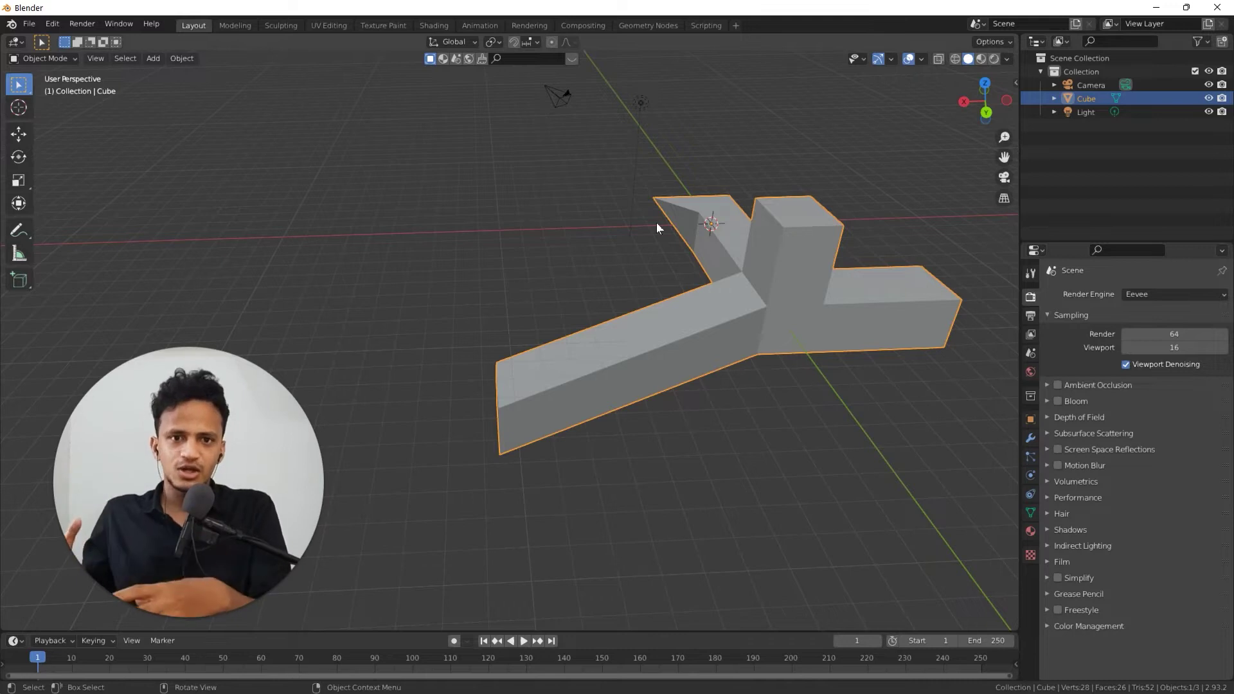
Undo the extrusions and vertex moves back to the original undeformed cube.
scroll(659, 226, down, 3)
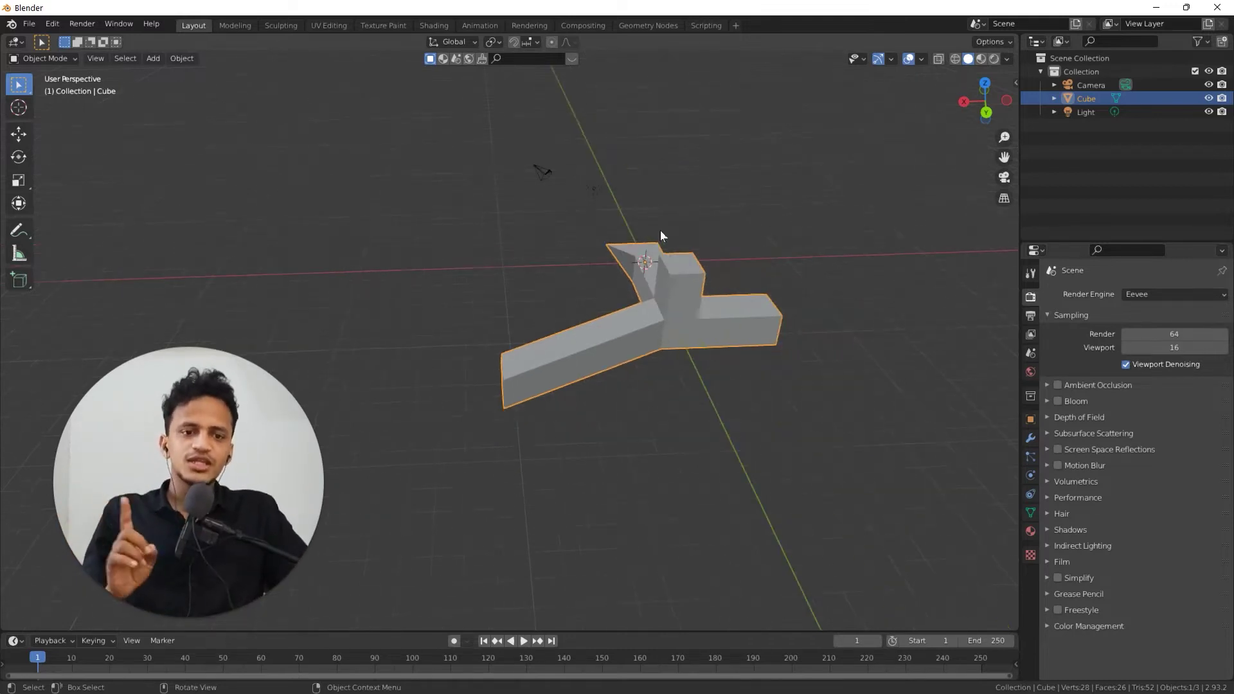
middle_drag(686, 323, 740, 331)
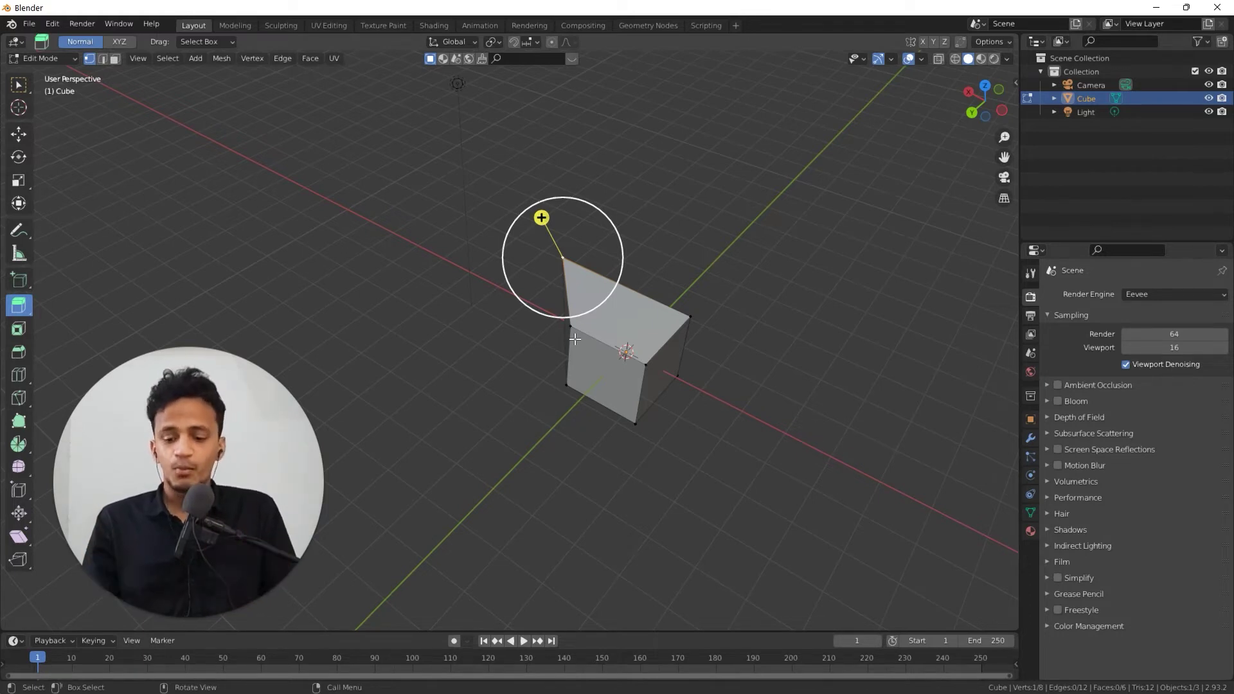
mouse_move(675, 344)
middle_down()
mouse_move(655, 340)
mouse_move(675, 344)
middle_up()
key(ctrl+z)
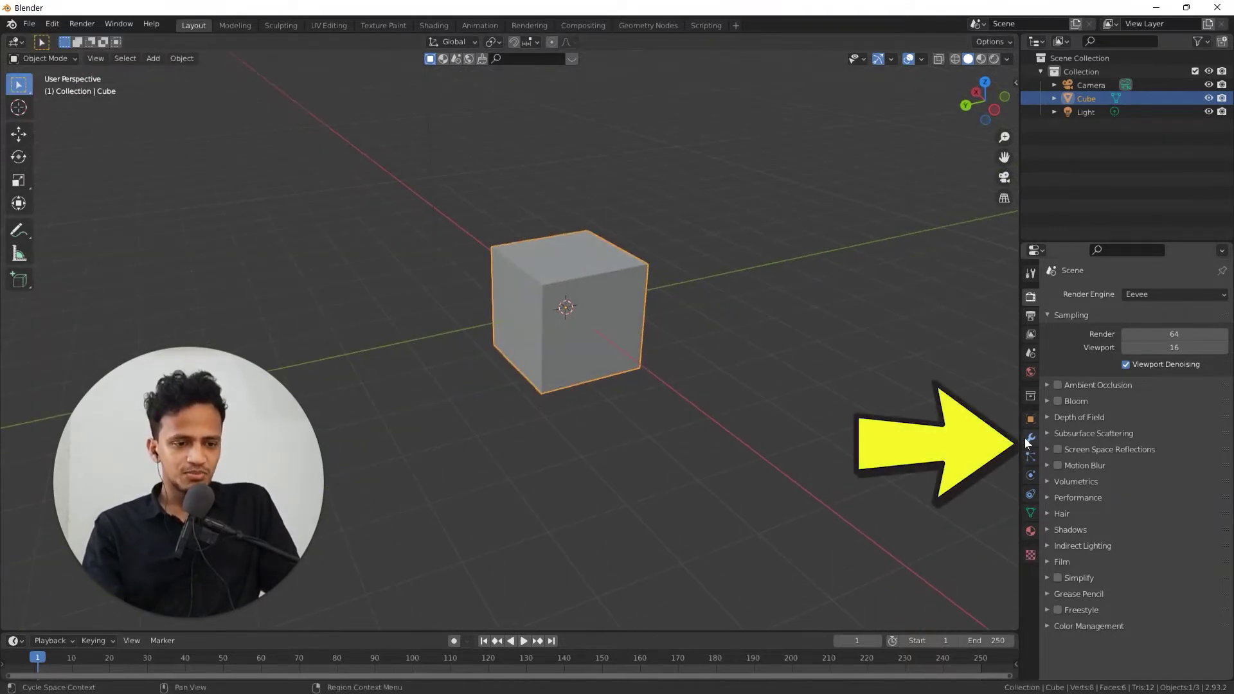
Add an Array modifier to the cube.
click(1029, 441)
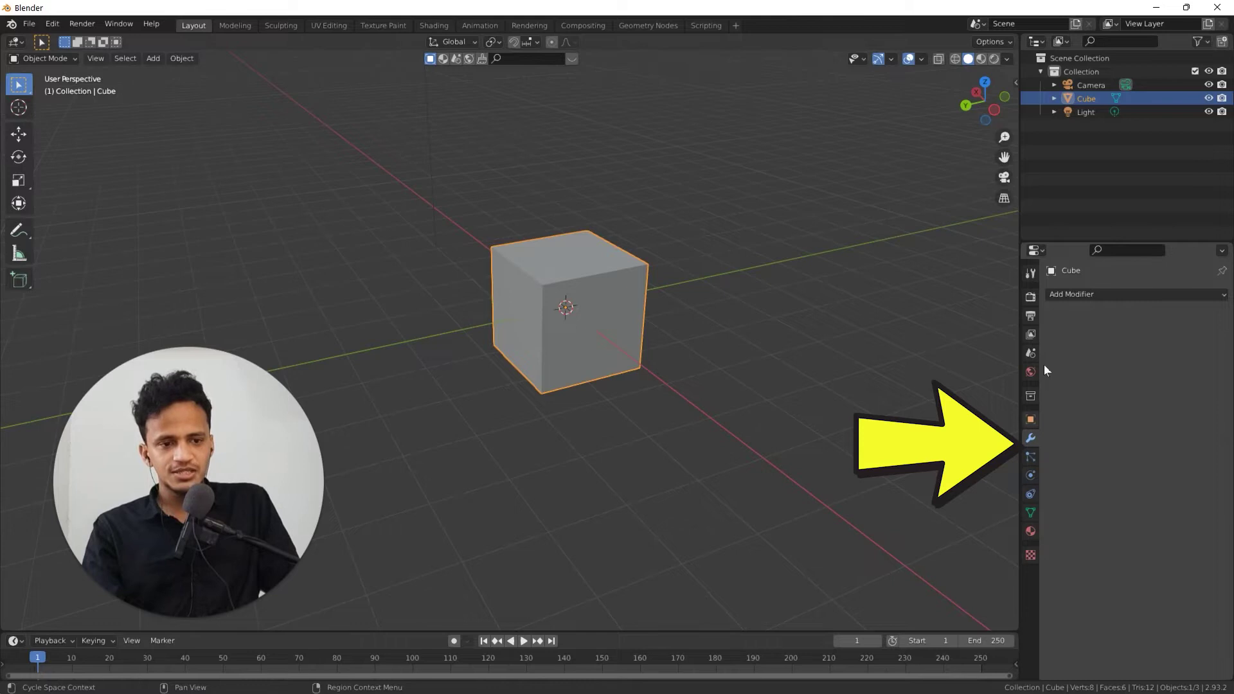
click(1110, 296)
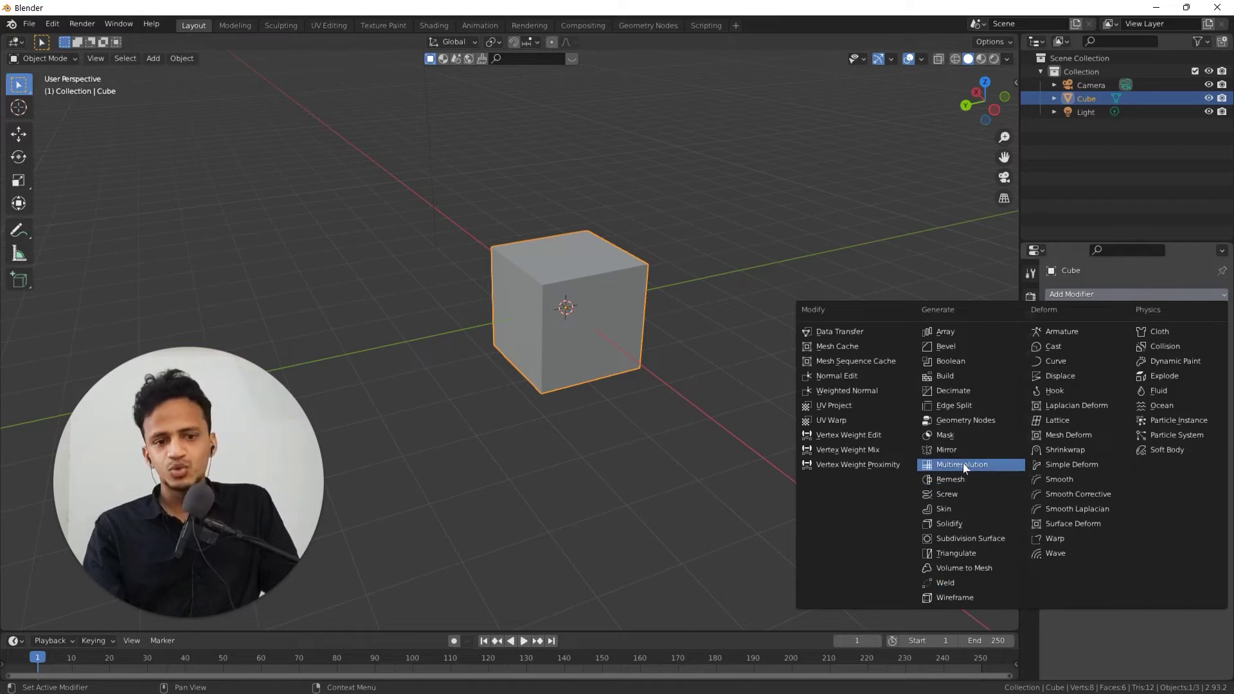
click(958, 331)
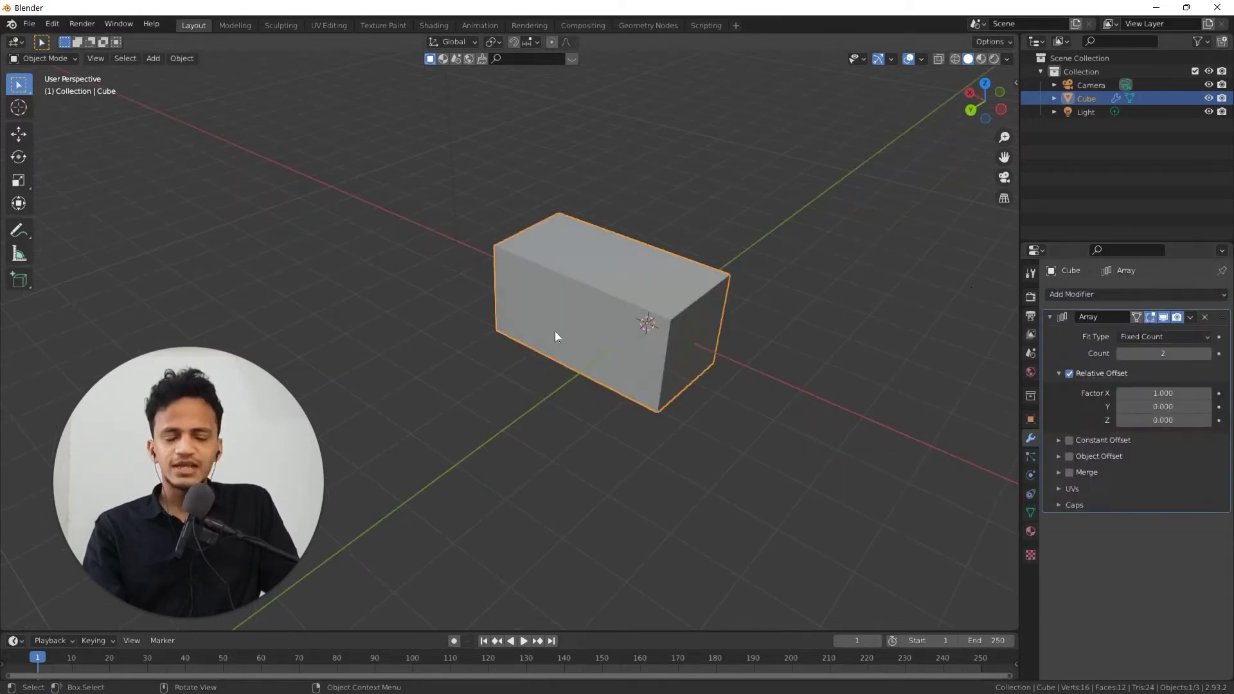
scroll(561, 340, down, 1)
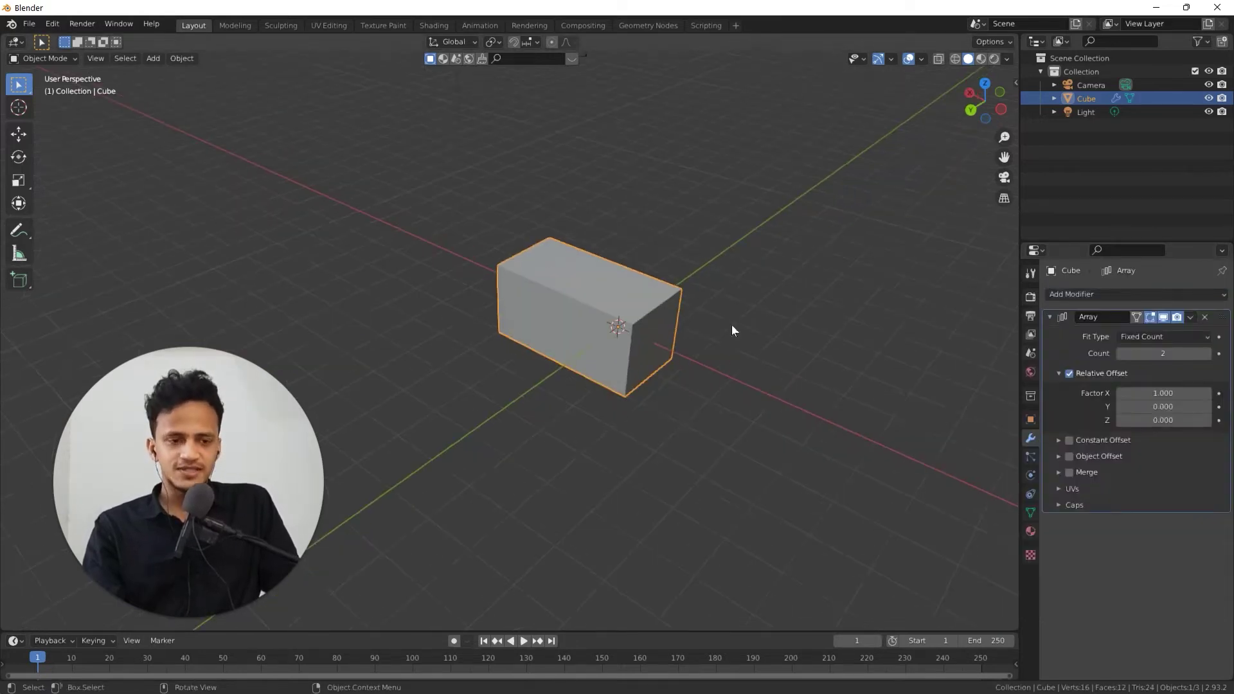
click(1067, 295)
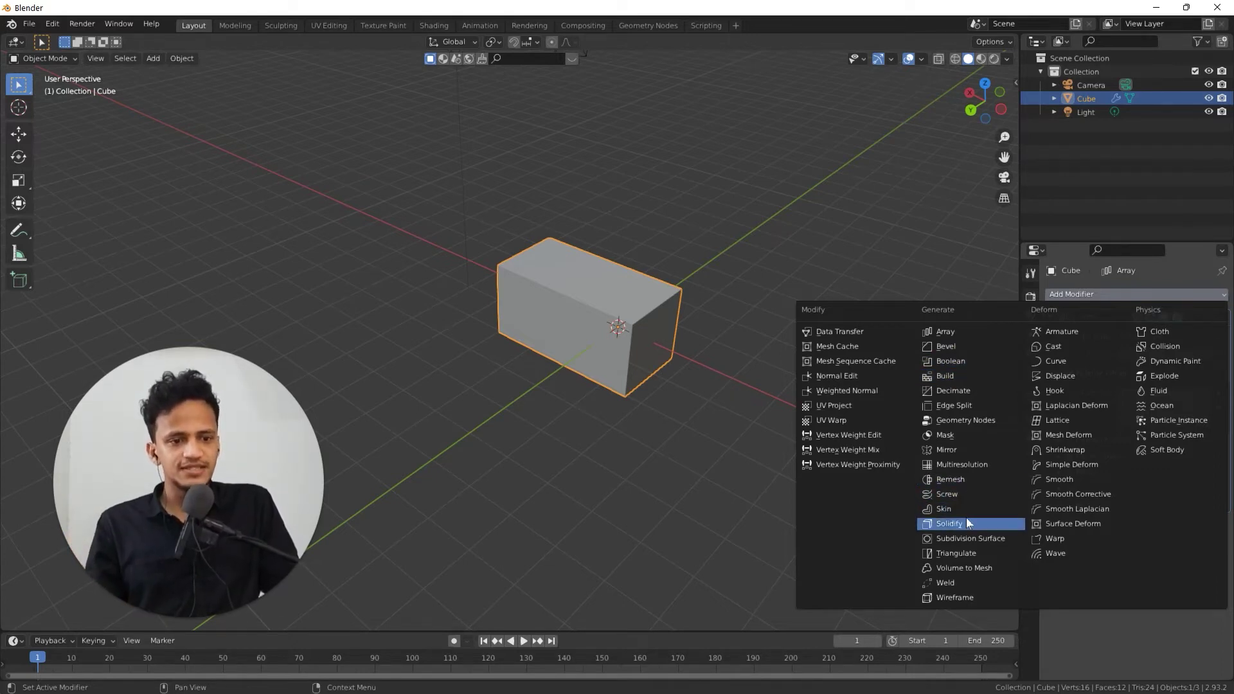
key(Escape)
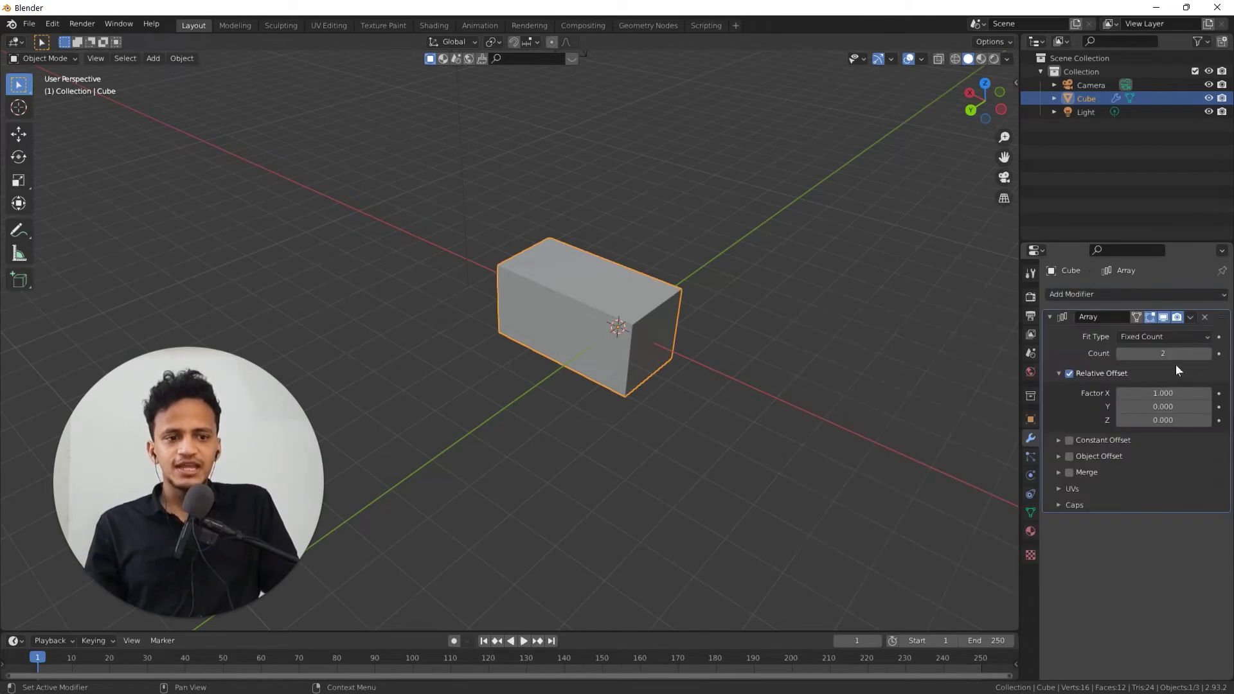
Set the Array modifier's relative offset Factor X to 1.8 and its count to 5.
drag(1171, 389, 1221, 390)
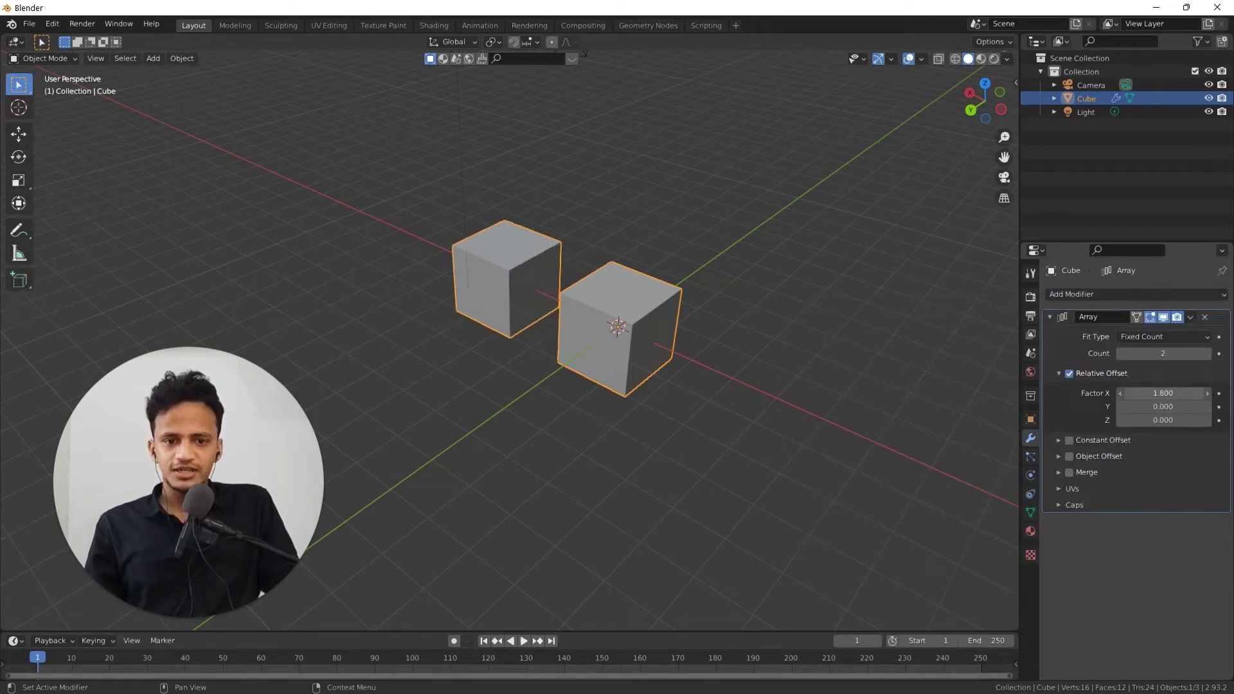
click(1208, 354)
click(1208, 354)
click(1207, 354)
middle_drag(790, 357, 622, 364)
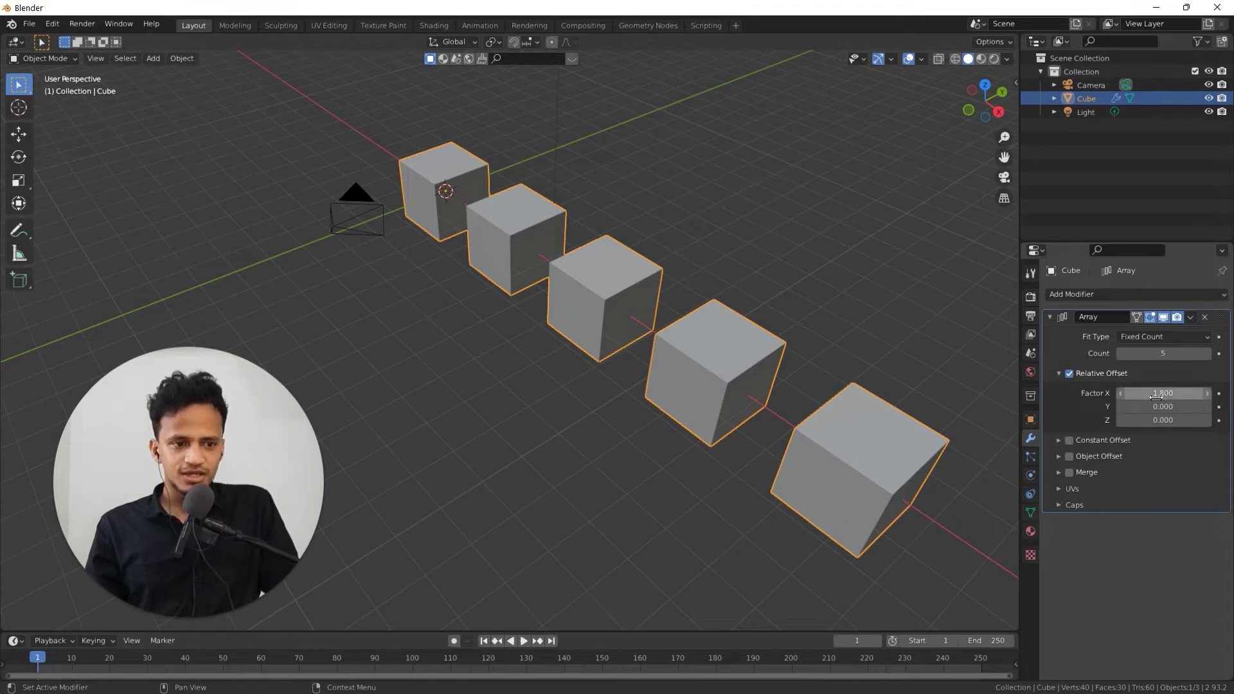
Set the Array modifier's relative offset Factor Y to 2.1.
drag(1151, 406, 1201, 407)
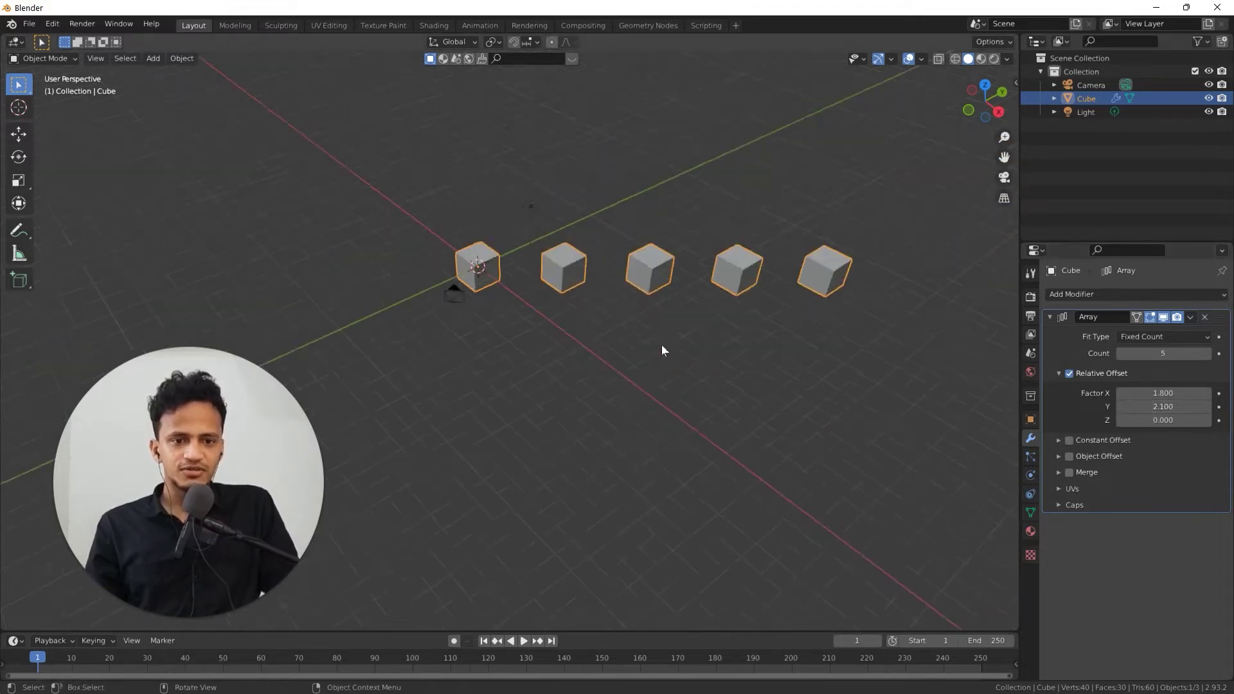
middle_drag(661, 345, 546, 330)
scroll(583, 369, up, 3)
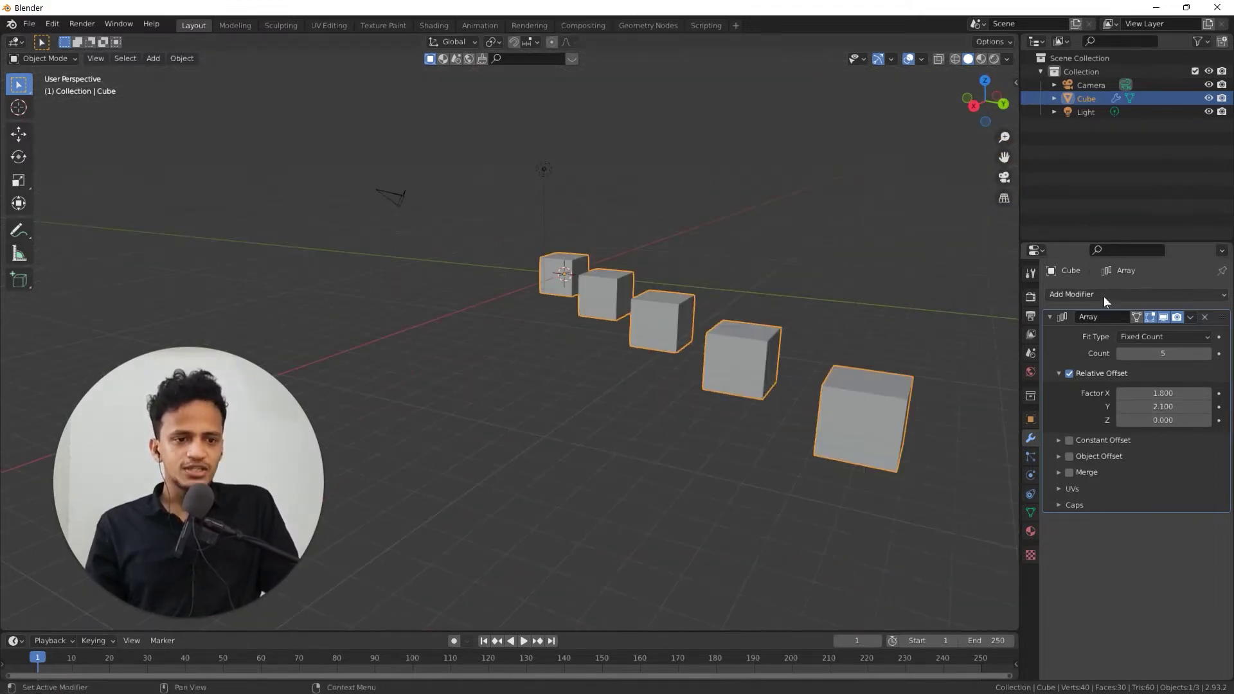
click(1104, 296)
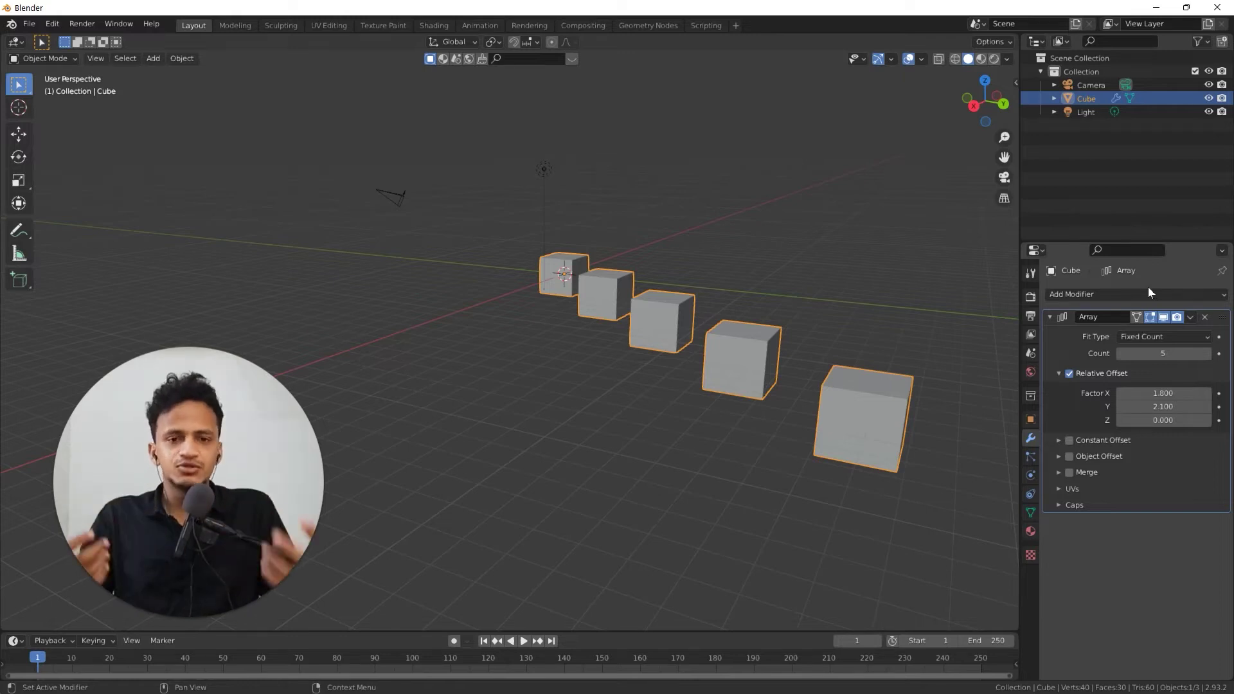
scroll(227, 446, down, 5)
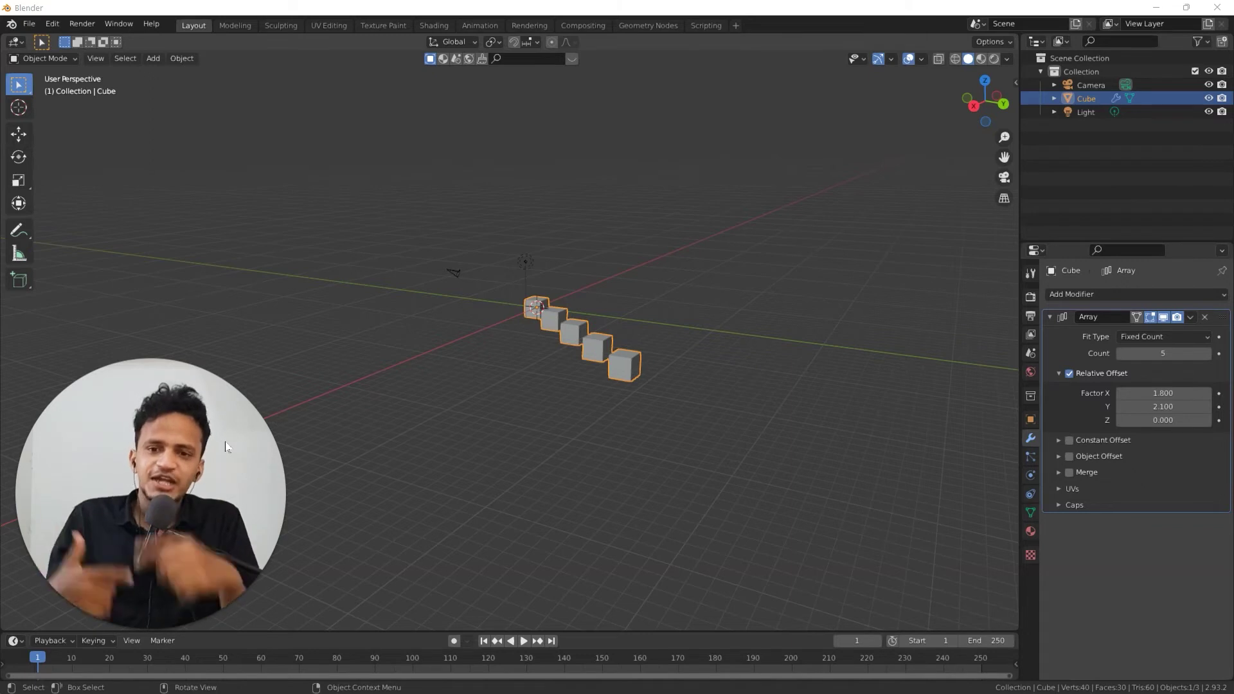
Add a Subdivision Surface modifier to the arrayed cubes.
scroll(704, 227, up, 4)
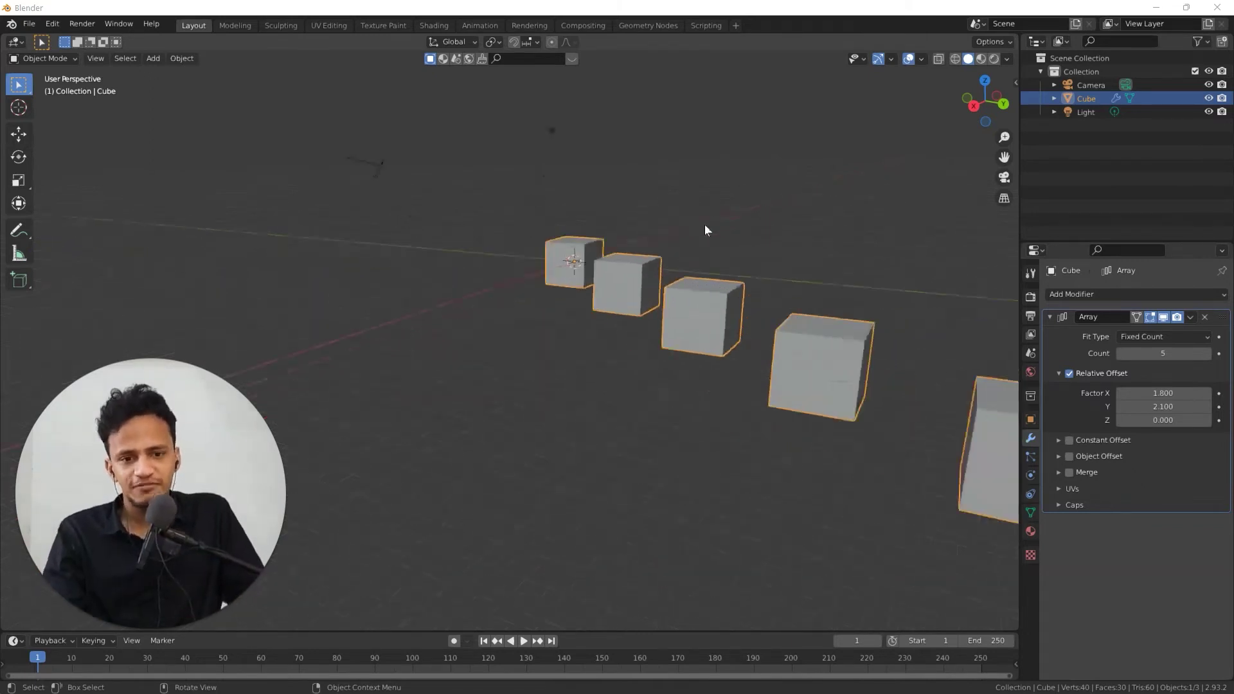
middle_drag(705, 227, 673, 227)
click(1152, 294)
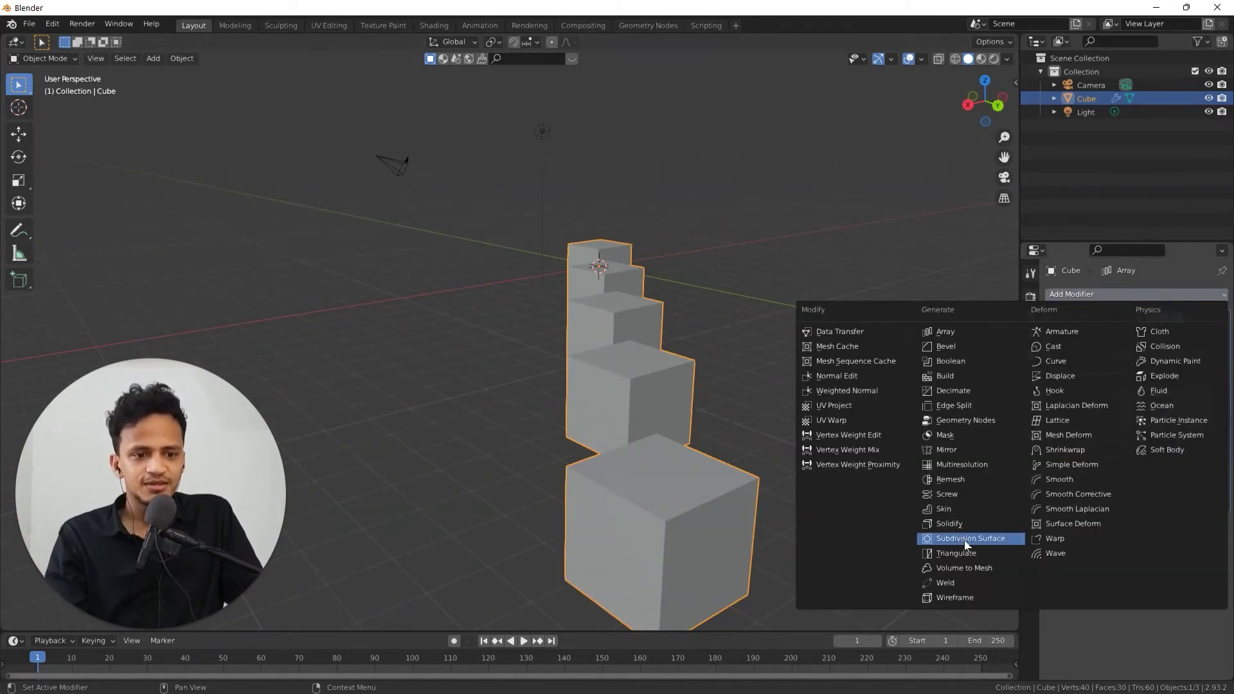
click(938, 539)
middle_drag(826, 448, 626, 403)
scroll(628, 402, up, 3)
scroll(603, 330, up, 3)
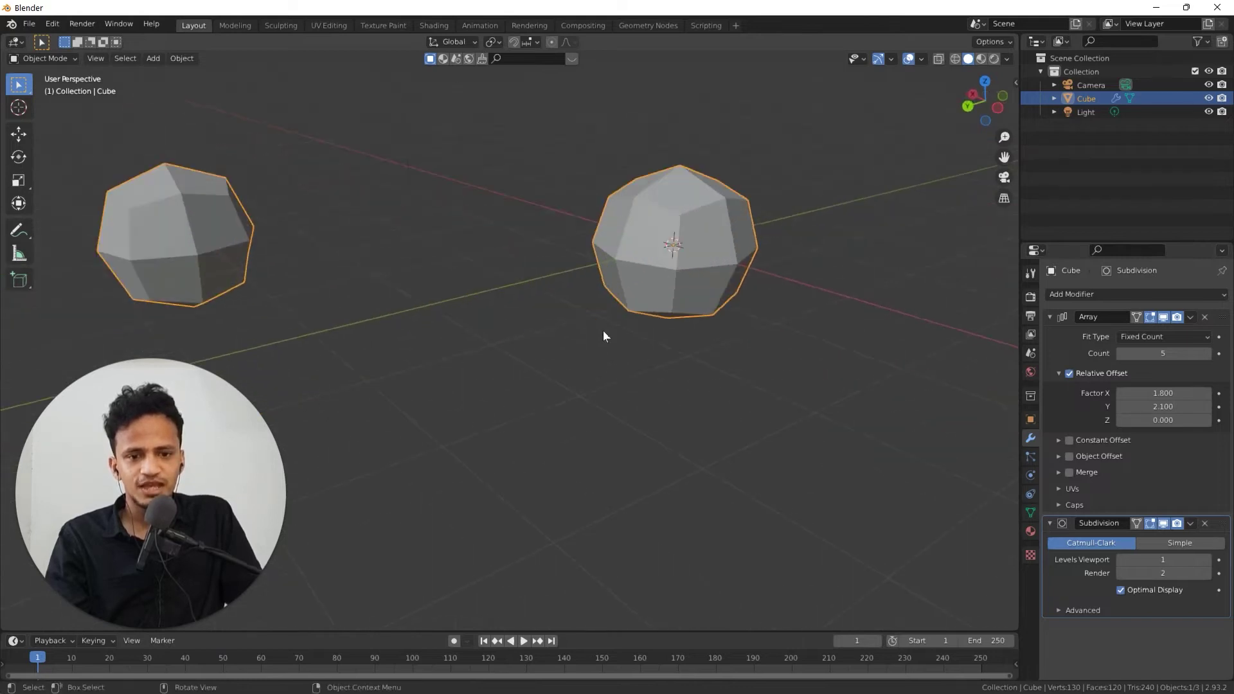
middle_drag(603, 331, 472, 349)
shift+middle_drag(576, 348, 659, 429)
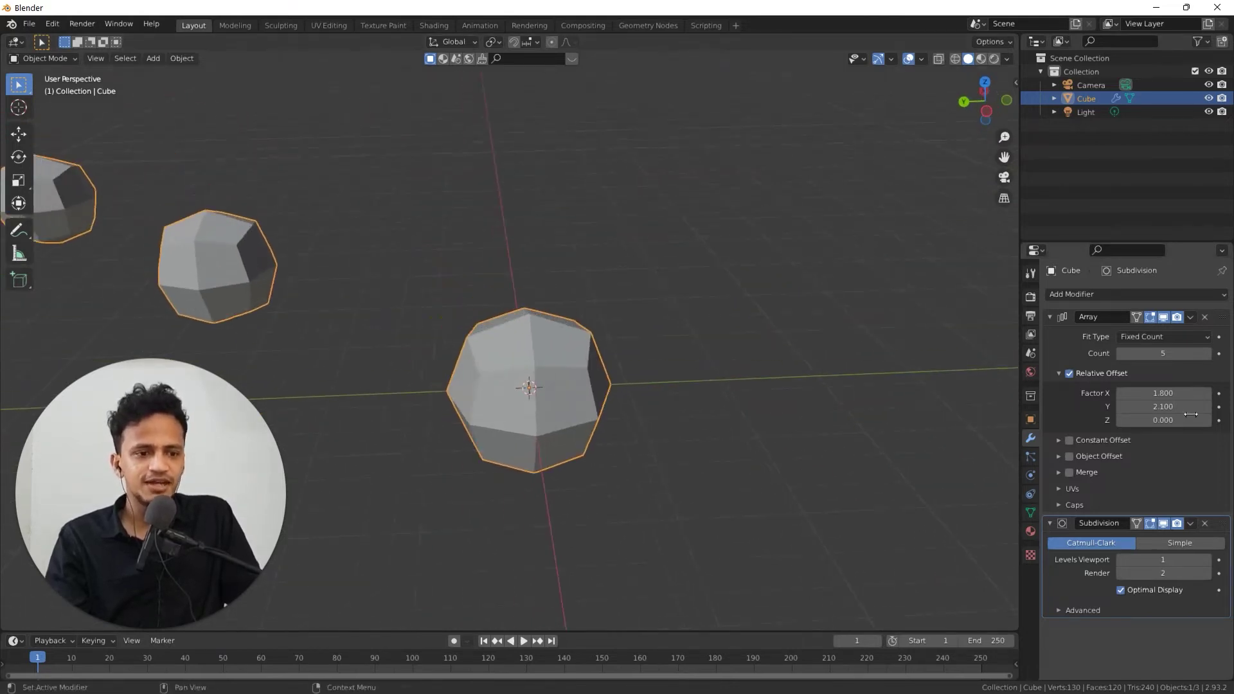
Raise the Array count to 9 and the Subdivision modifier's viewport levels to 5.
click(1207, 354)
click(1207, 353)
click(1207, 353)
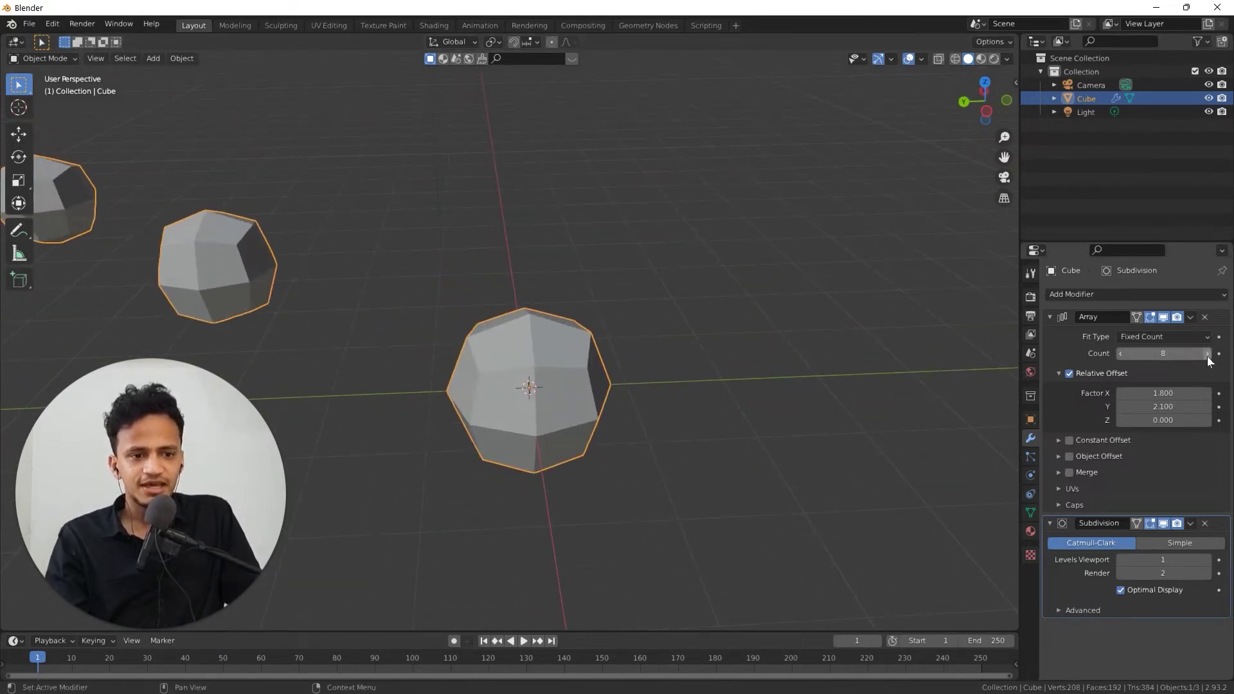
click(1207, 560)
click(1207, 560)
click(1207, 559)
click(1207, 560)
scroll(527, 372, down, 3)
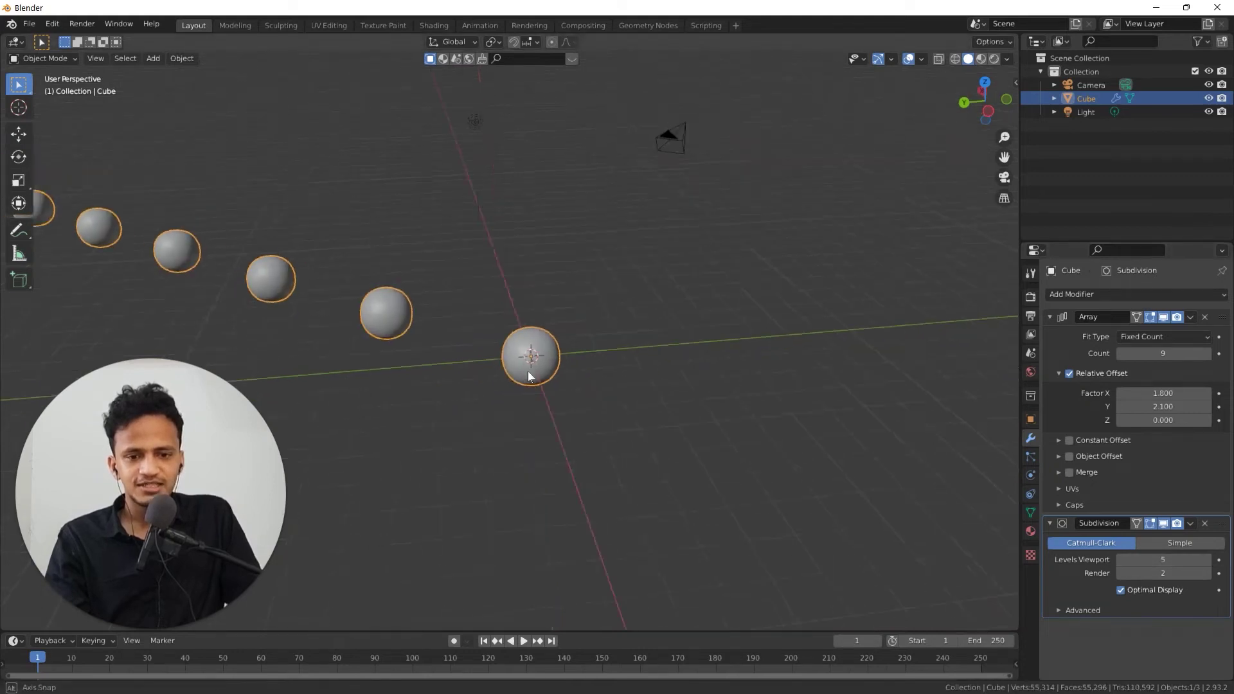
middle_drag(527, 373, 538, 375)
scroll(538, 376, up, 5)
Add a Displace modifier after the Subdivision modifier on the cube.
click(1085, 295)
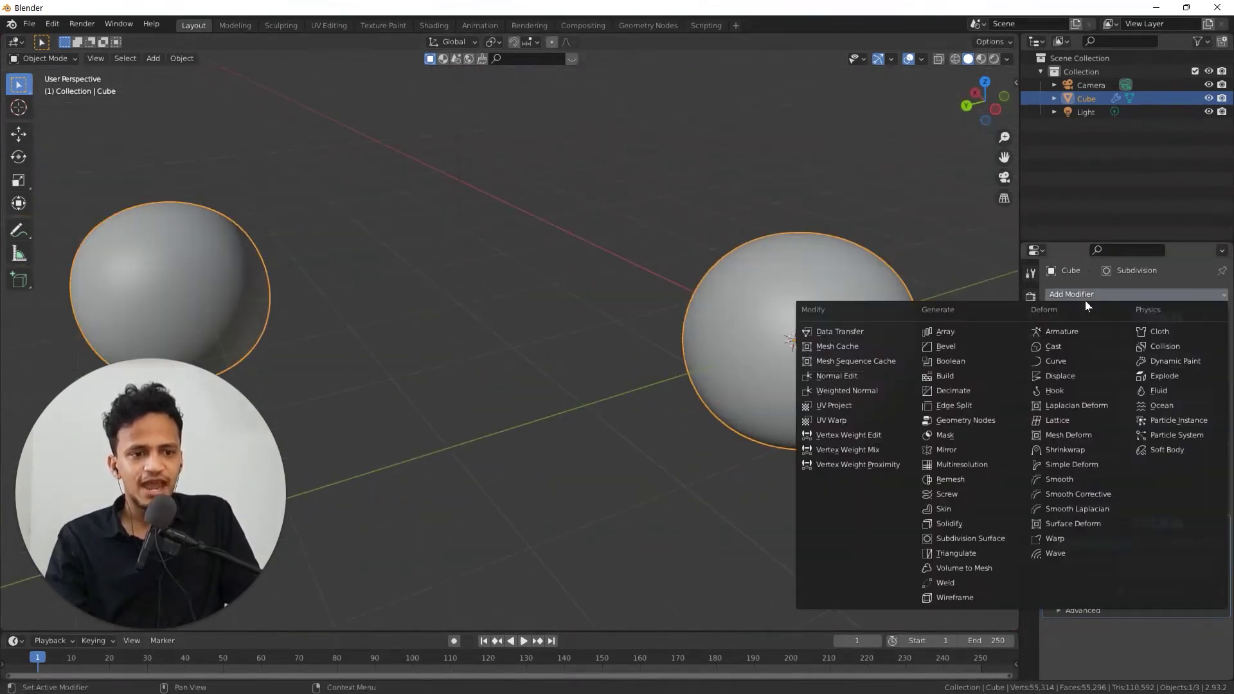
click(1055, 376)
scroll(834, 430, down, 3)
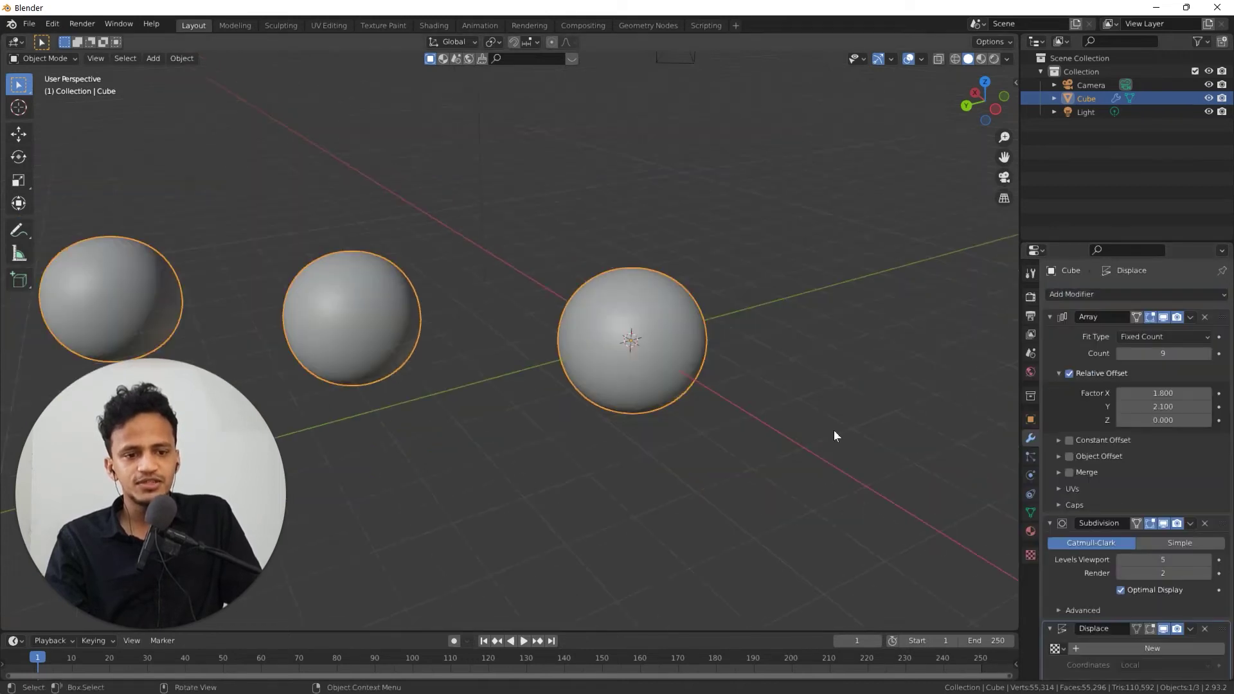
Create a new texture for the Displace modifier and set its type to Noise.
click(1144, 655)
click(1031, 554)
click(1184, 333)
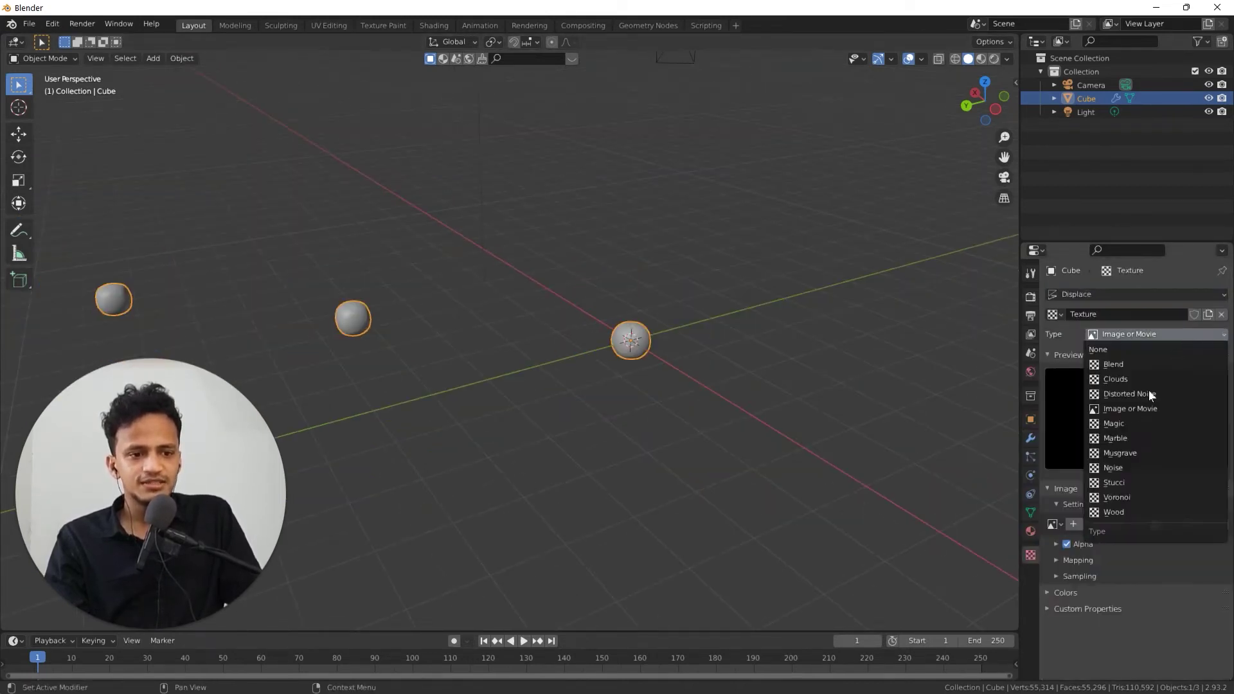
click(1132, 468)
scroll(653, 418, up, 5)
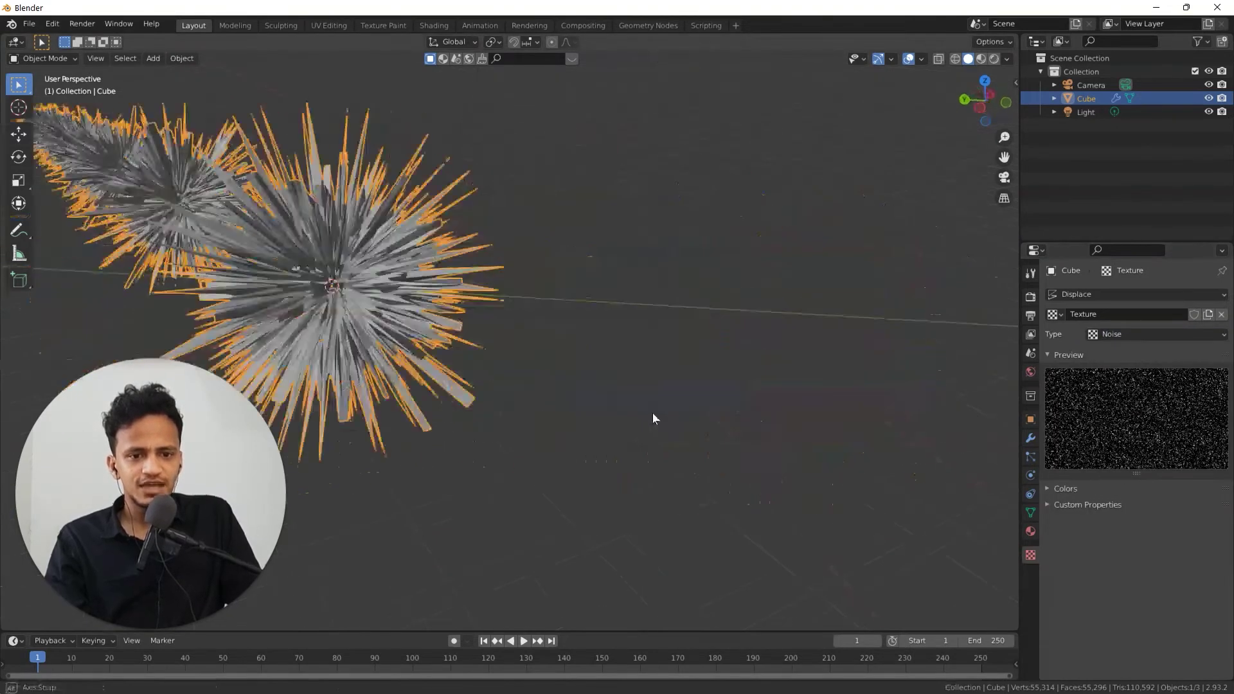
scroll(653, 419, down, 5)
middle_drag(441, 378, 608, 394)
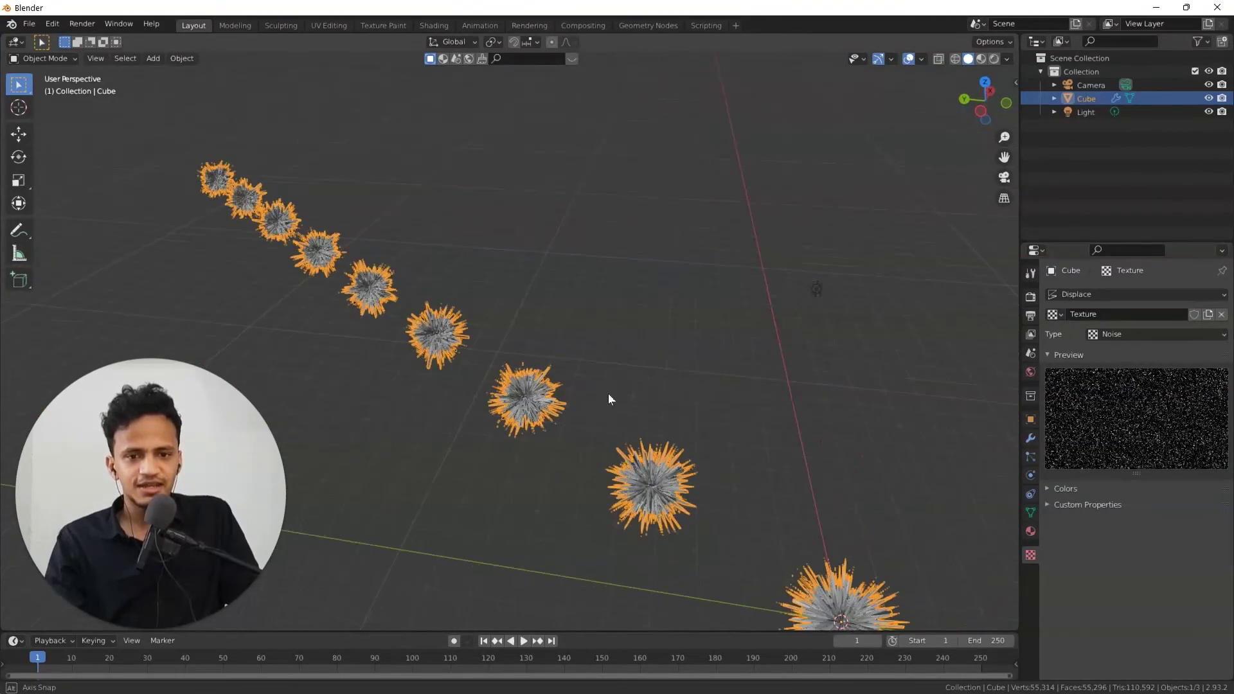
Set the Displace modifier's Strength to 7.7.
click(1031, 439)
scroll(1131, 488, down, 5)
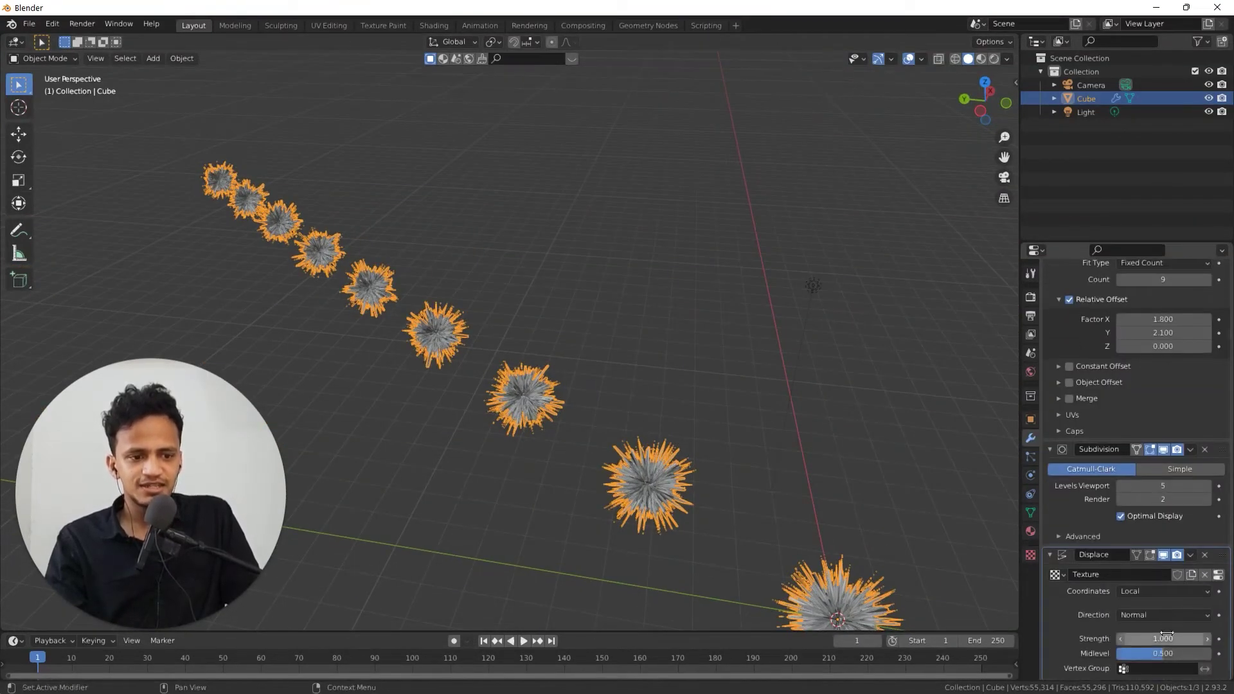
drag(1168, 635, 1228, 635)
Examine the row of displaced spheres from several angles and distances.
scroll(452, 337, down, 6)
middle_drag(574, 334, 703, 390)
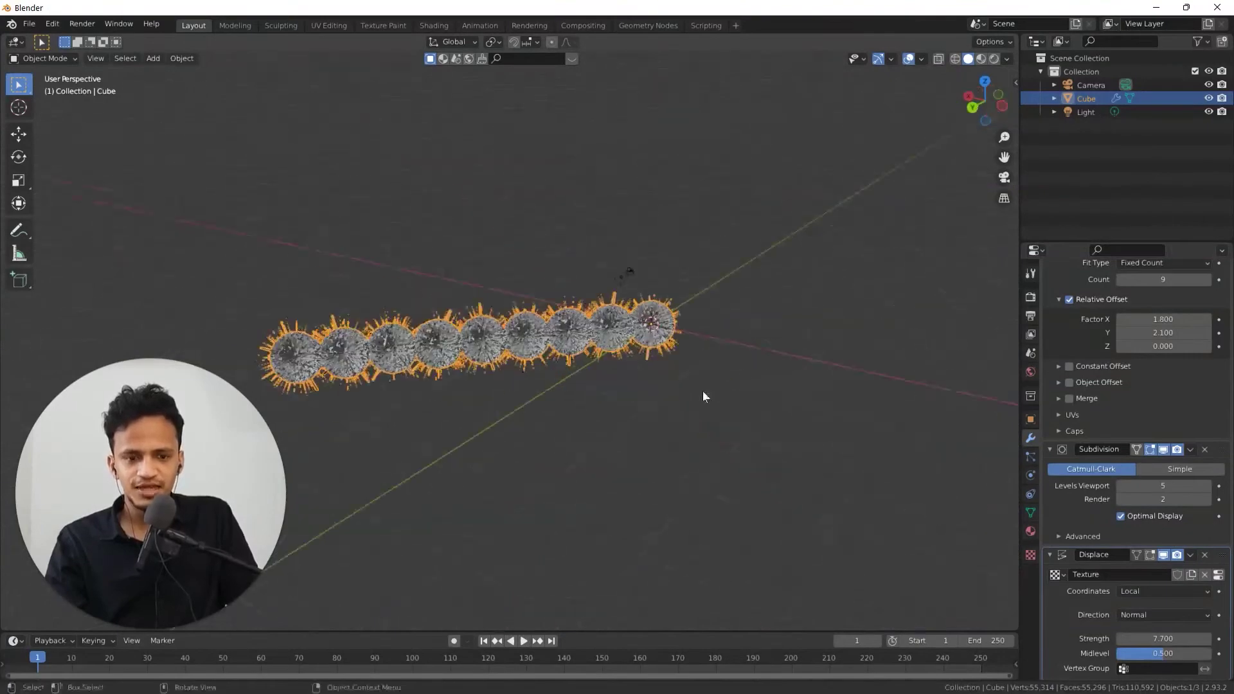
click(649, 399)
scroll(596, 403, up, 4)
middle_drag(597, 405, 558, 378)
click(643, 427)
scroll(653, 407, up, 3)
scroll(623, 386, down, 4)
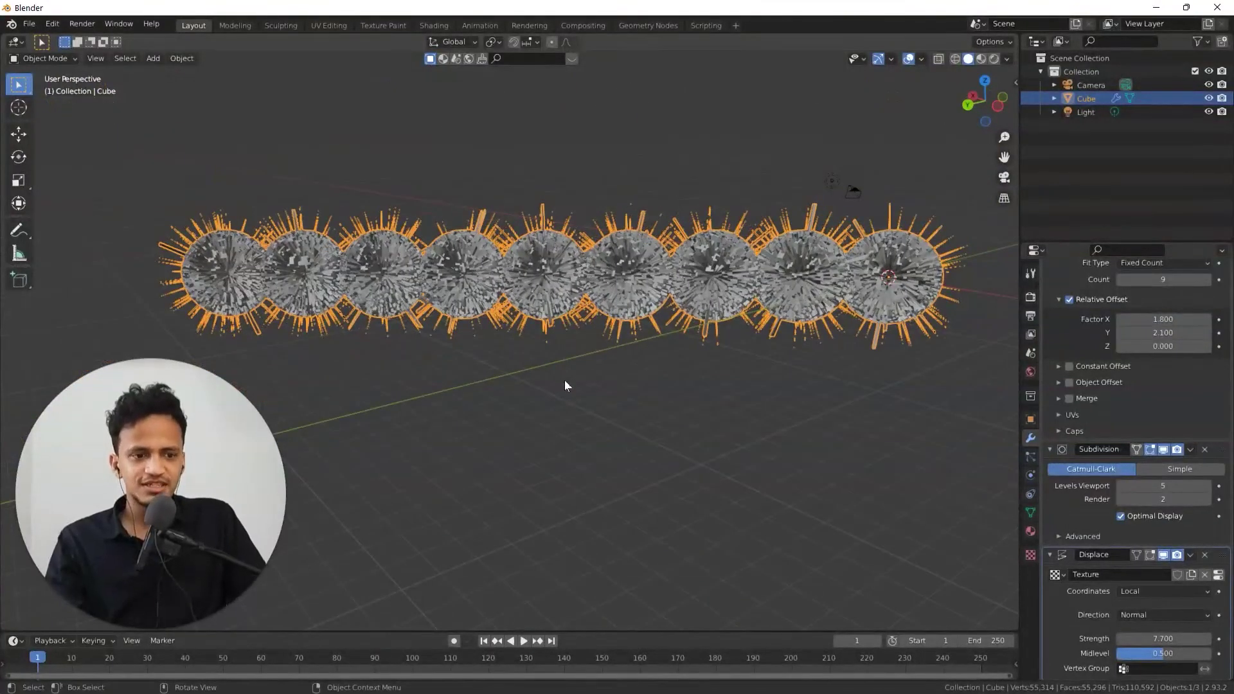
Turn off the viewport display of the Displace, Subdivision and Array modifiers one after another.
click(1163, 556)
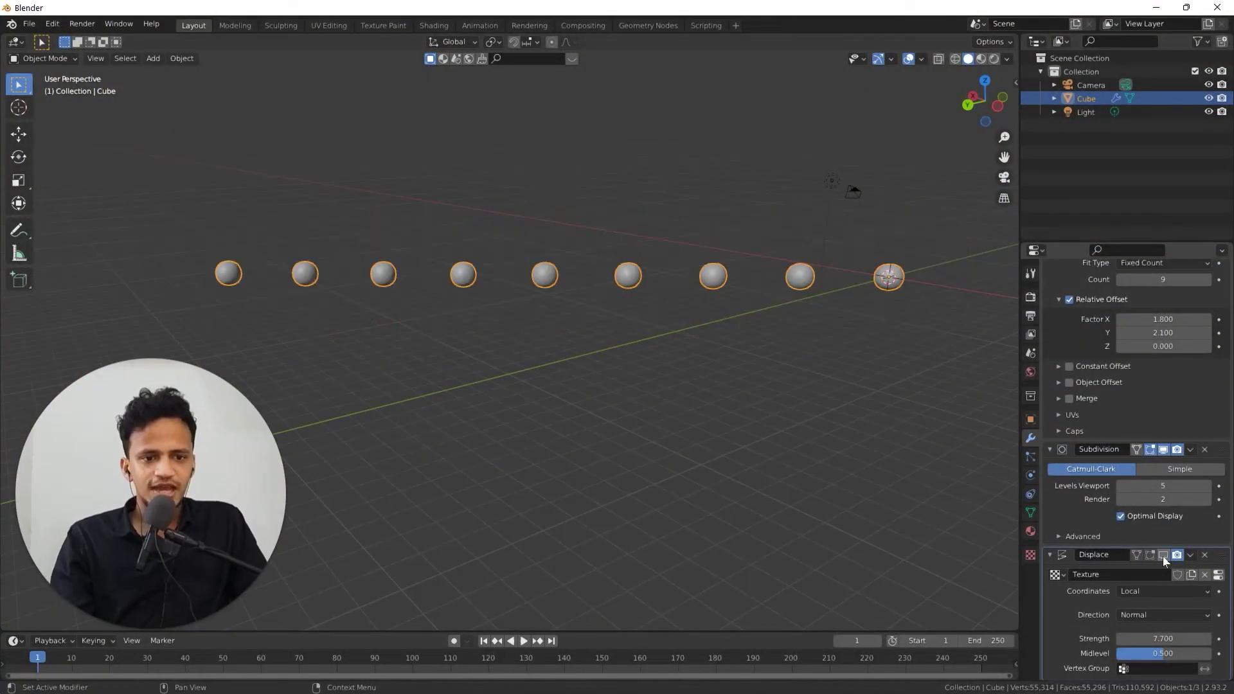
click(1163, 450)
scroll(1154, 314, up, 2)
click(1162, 317)
Inspect the displaced spheres and their spikes close up and along the whole row, with the mesh object selected again.
middle_drag(846, 356, 733, 372)
scroll(789, 442, up, 2)
shift+middle_drag(816, 498, 680, 437)
middle_drag(610, 473, 628, 455)
middle_drag(827, 339, 797, 347)
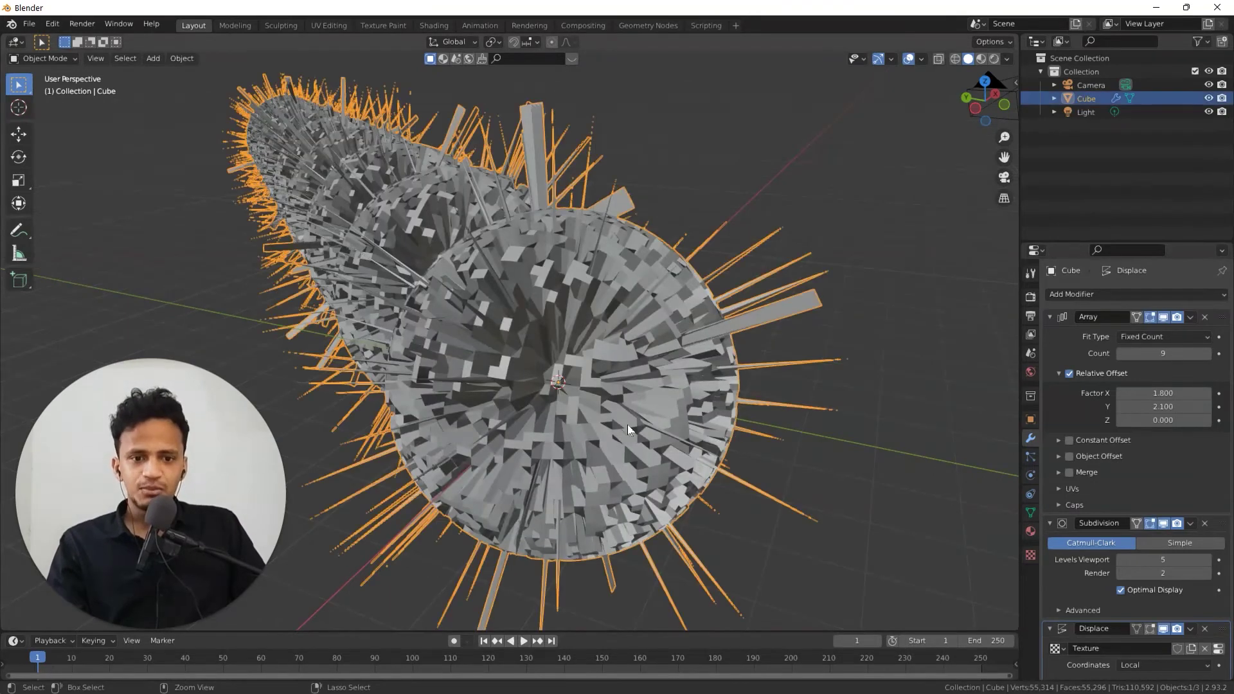
scroll(628, 424, down, 8)
middle_drag(627, 424, 568, 383)
click(662, 456)
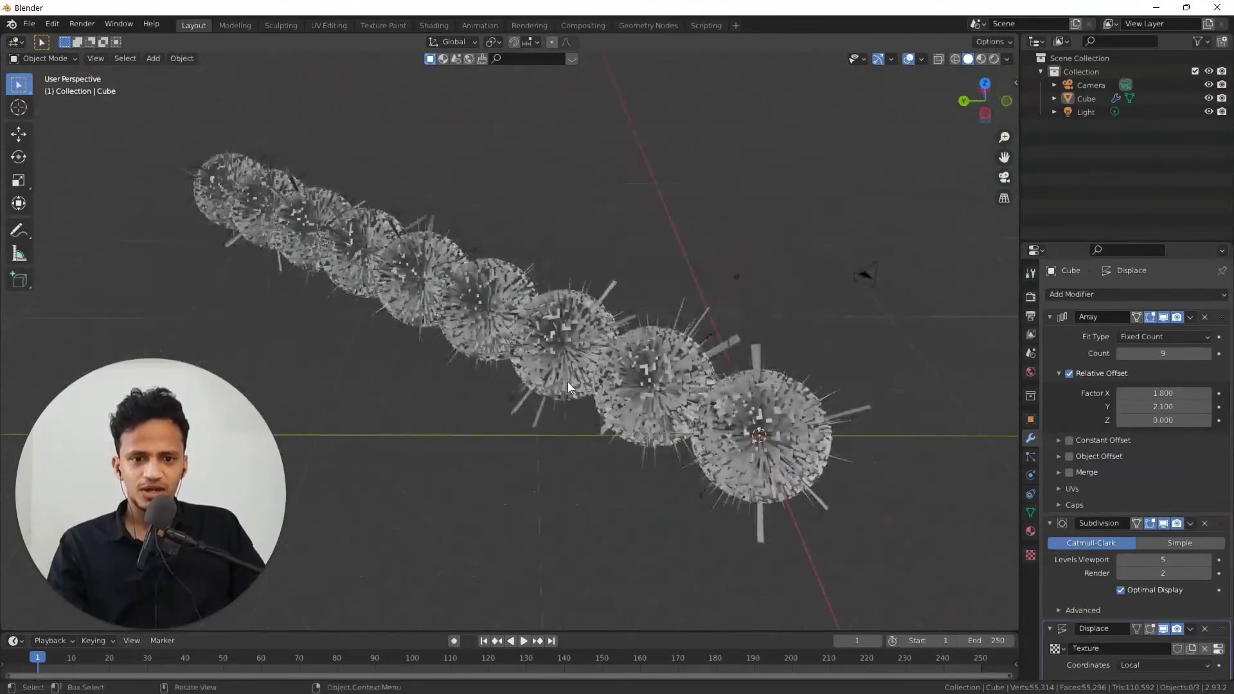
scroll(728, 417, up, 4)
middle_drag(728, 416, 784, 414)
click(549, 342)
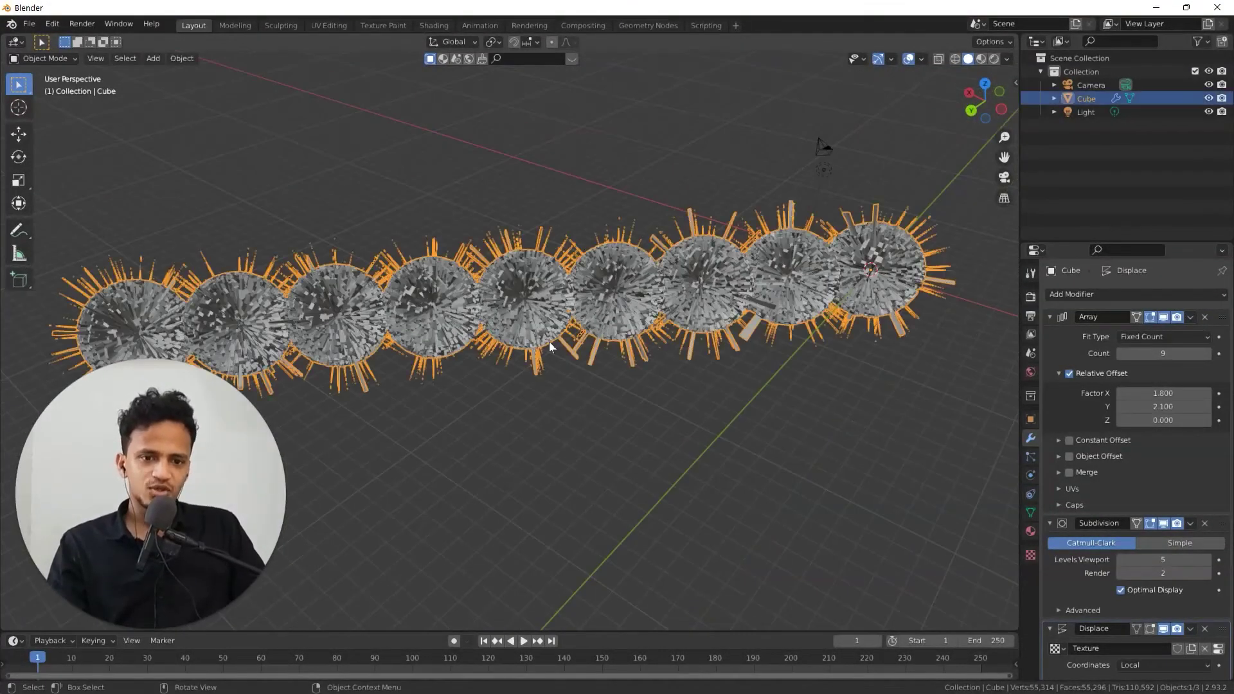
middle_drag(549, 341, 716, 360)
middle_drag(708, 414, 633, 458)
scroll(633, 458, up, 2)
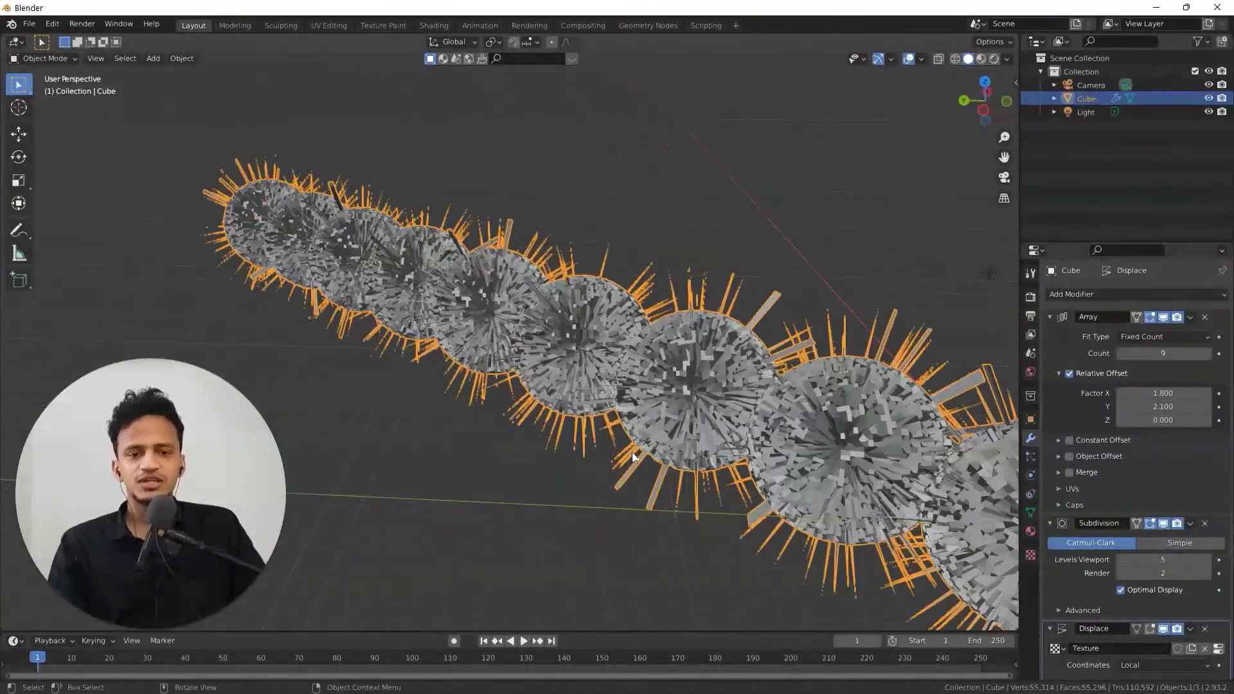
Apply the Array modifier permanently to the cube's mesh.
key(ctrl+a)
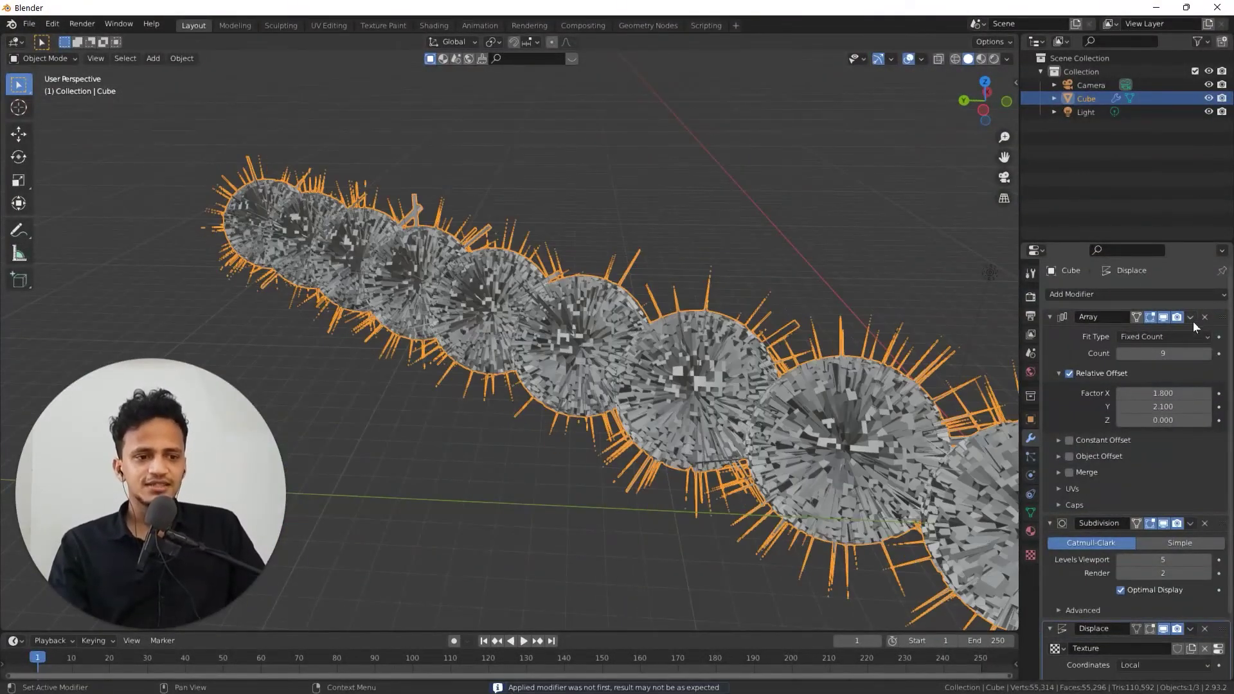
click(1193, 318)
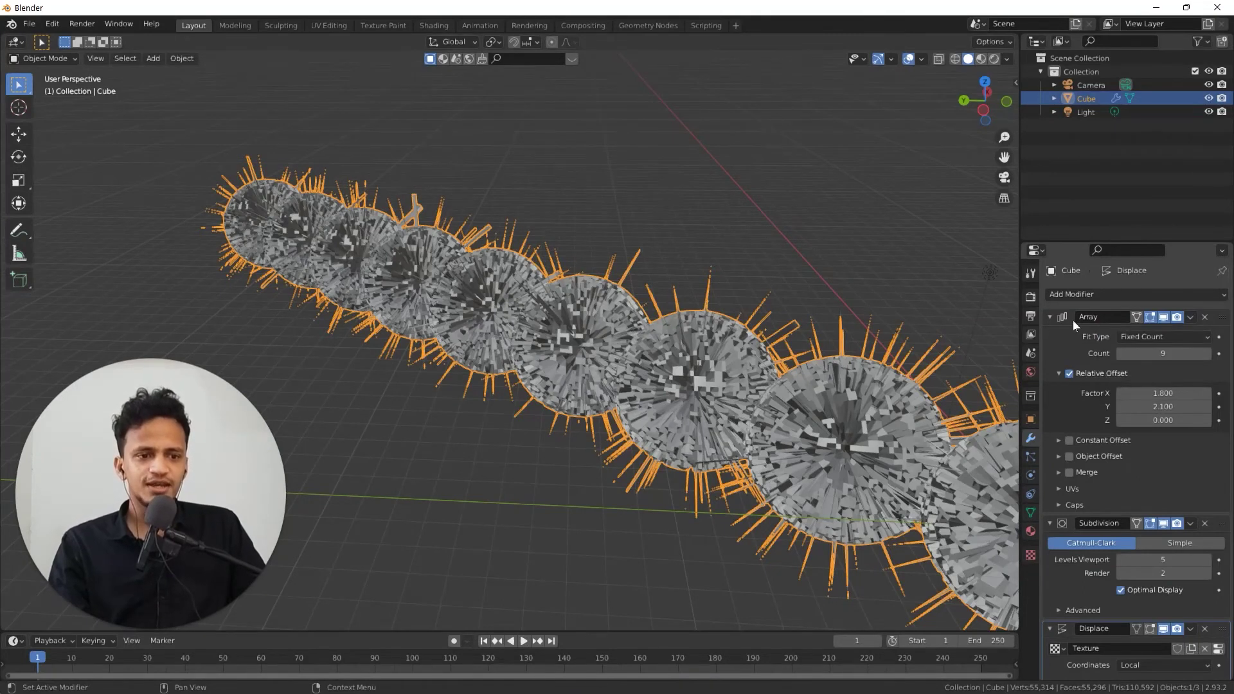
click(1194, 318)
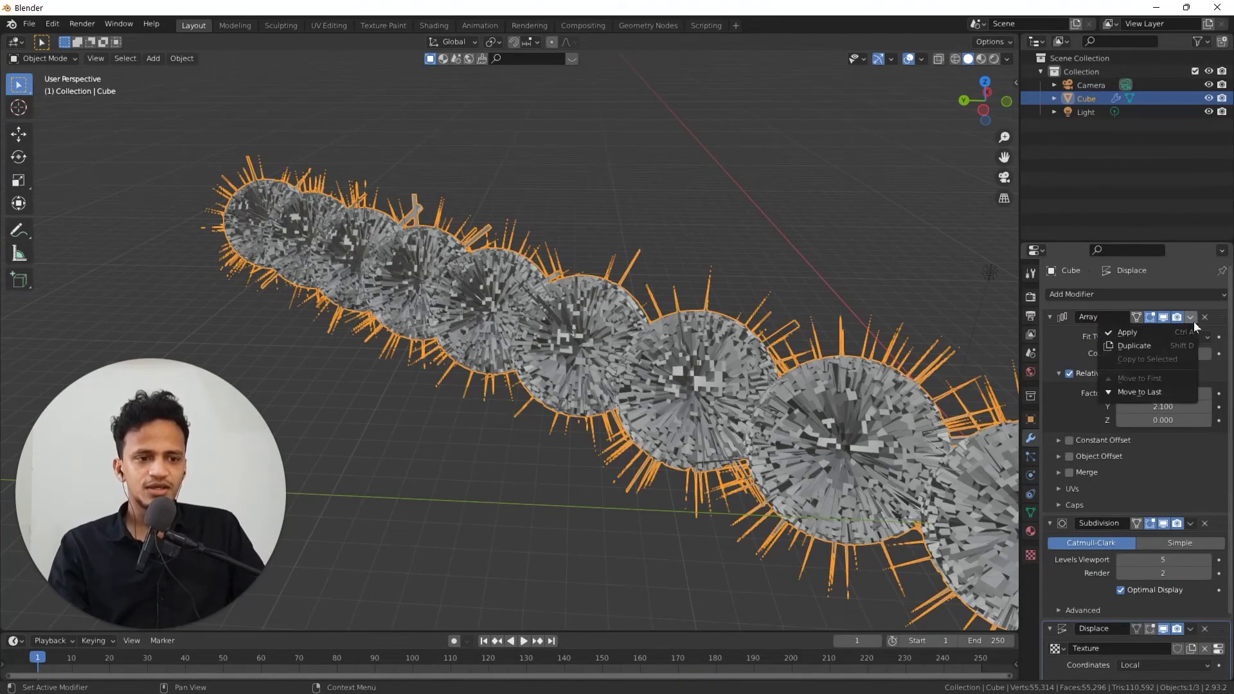
click(1136, 334)
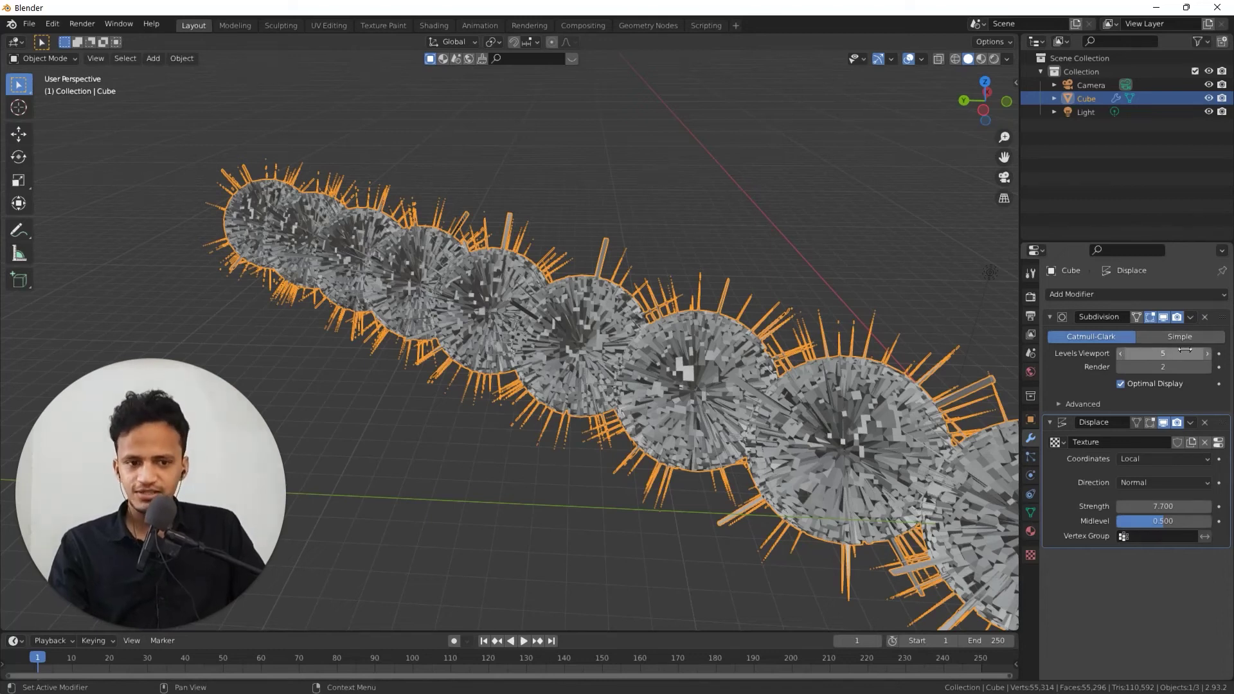
Apply the Subdivision modifier to the mesh, keeping its 5 viewport levels.
middle_drag(761, 421, 614, 410)
middle_drag(705, 436, 698, 430)
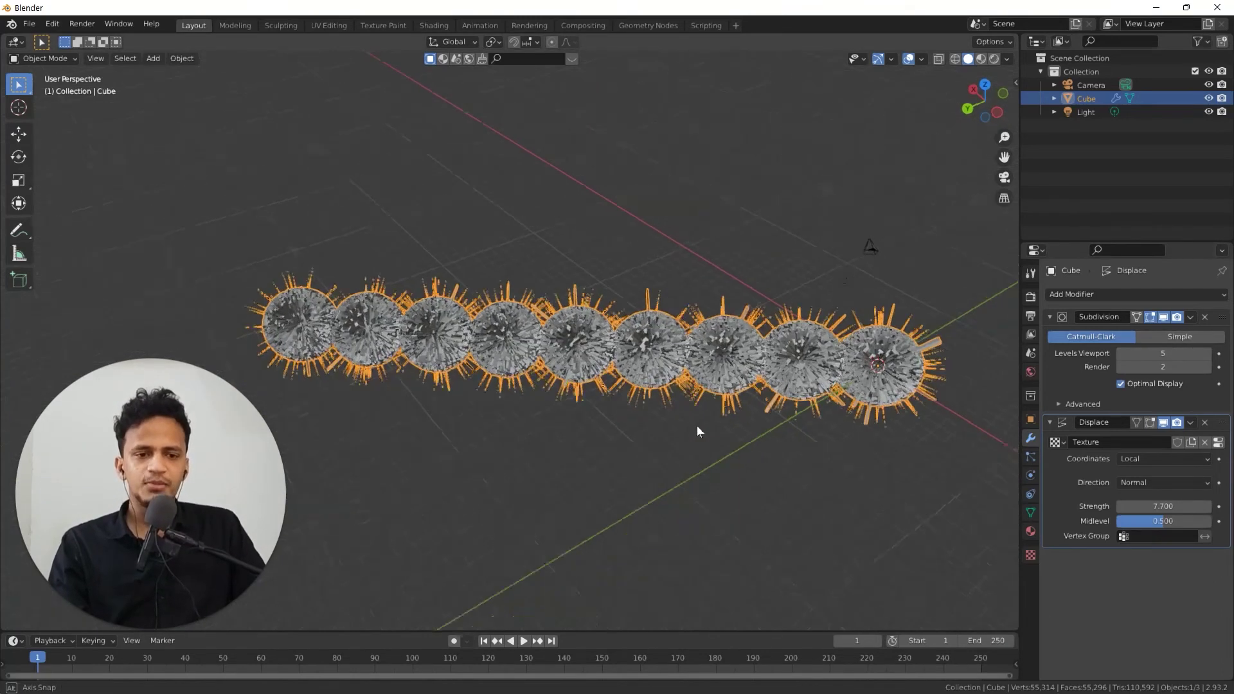
scroll(861, 434, up, 3)
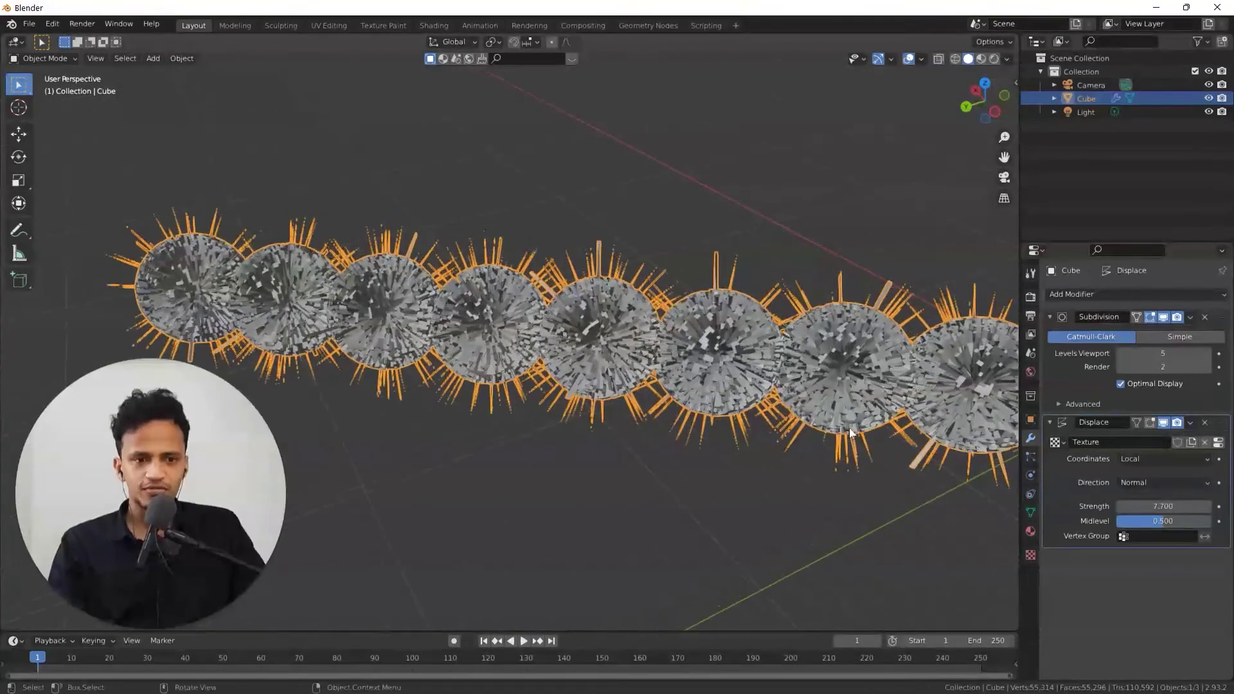
click(1190, 318)
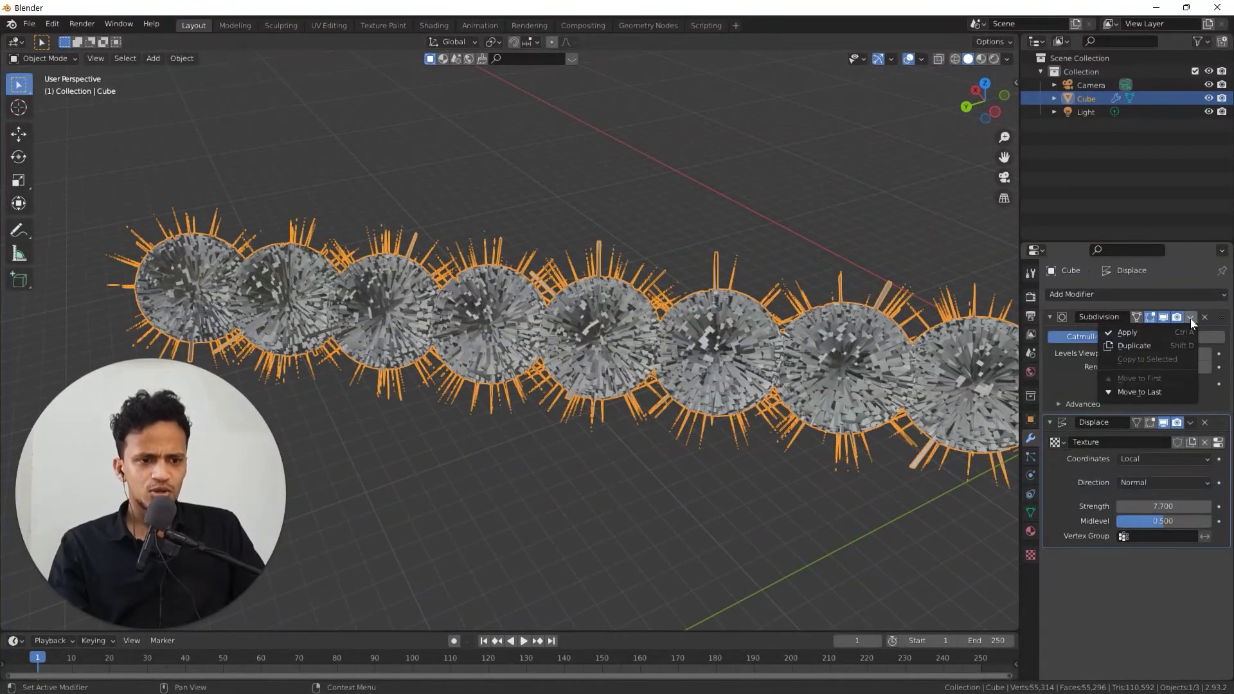
click(1094, 319)
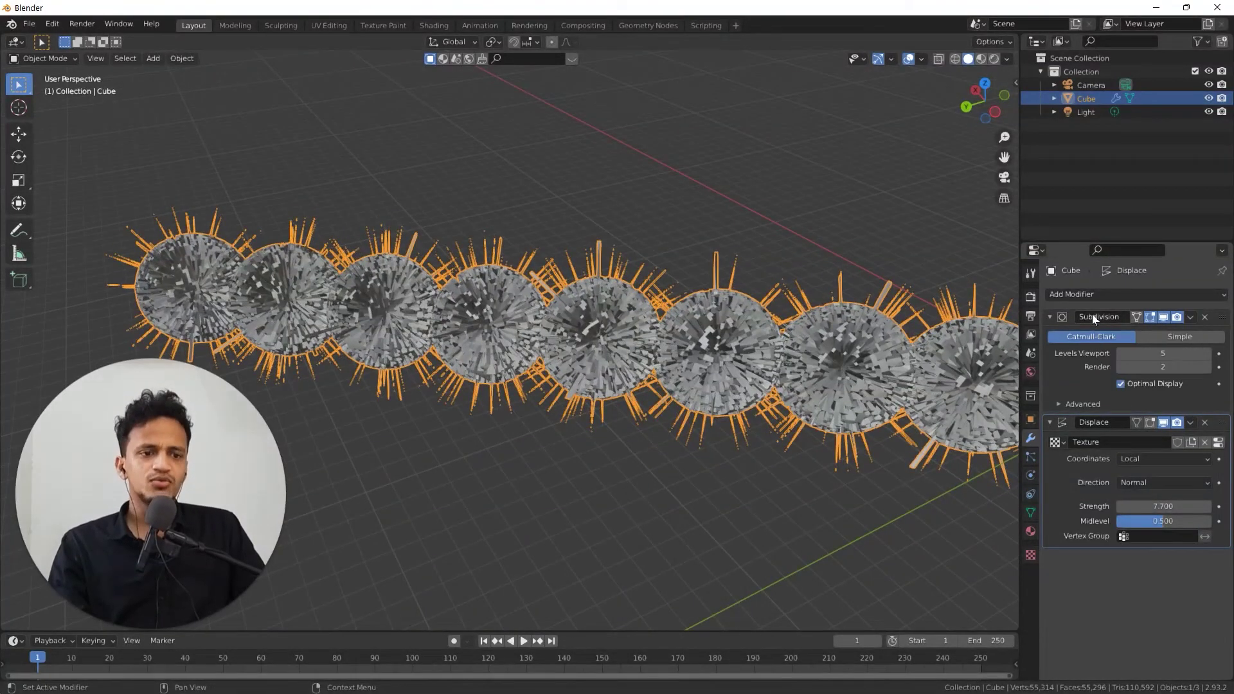
click(1190, 317)
click(1126, 334)
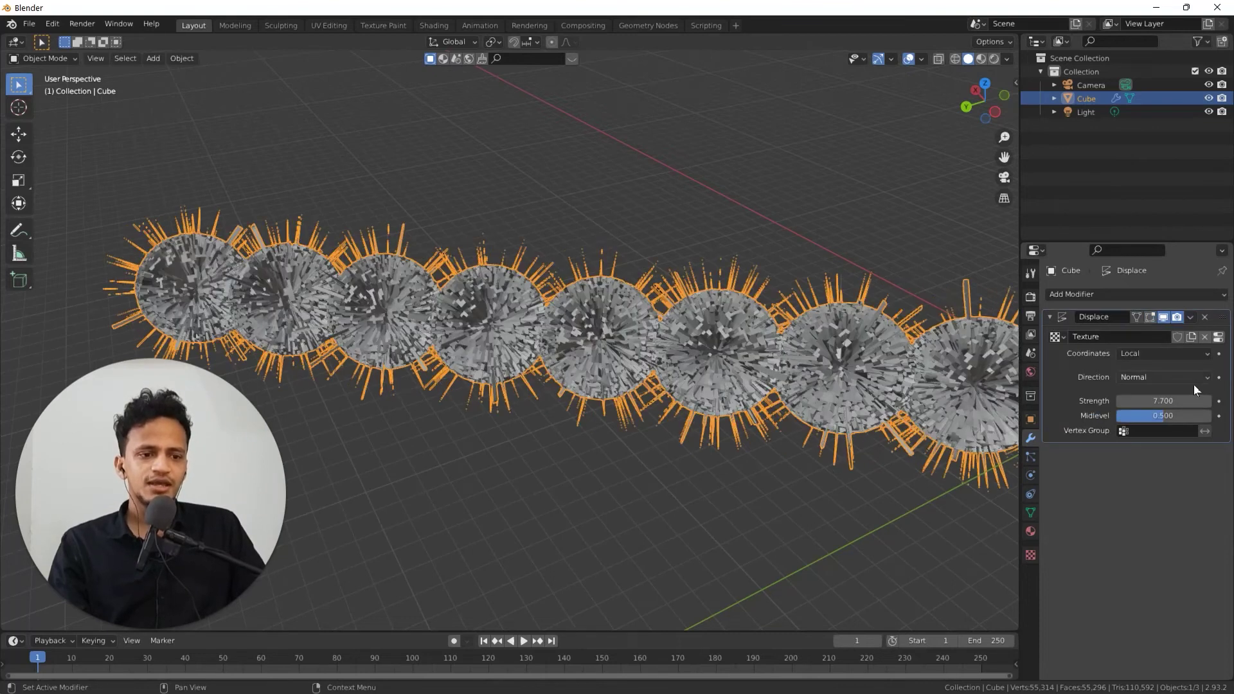
Apply the remaining Displace modifier to the mesh and check the spiky spheres up close.
click(1190, 317)
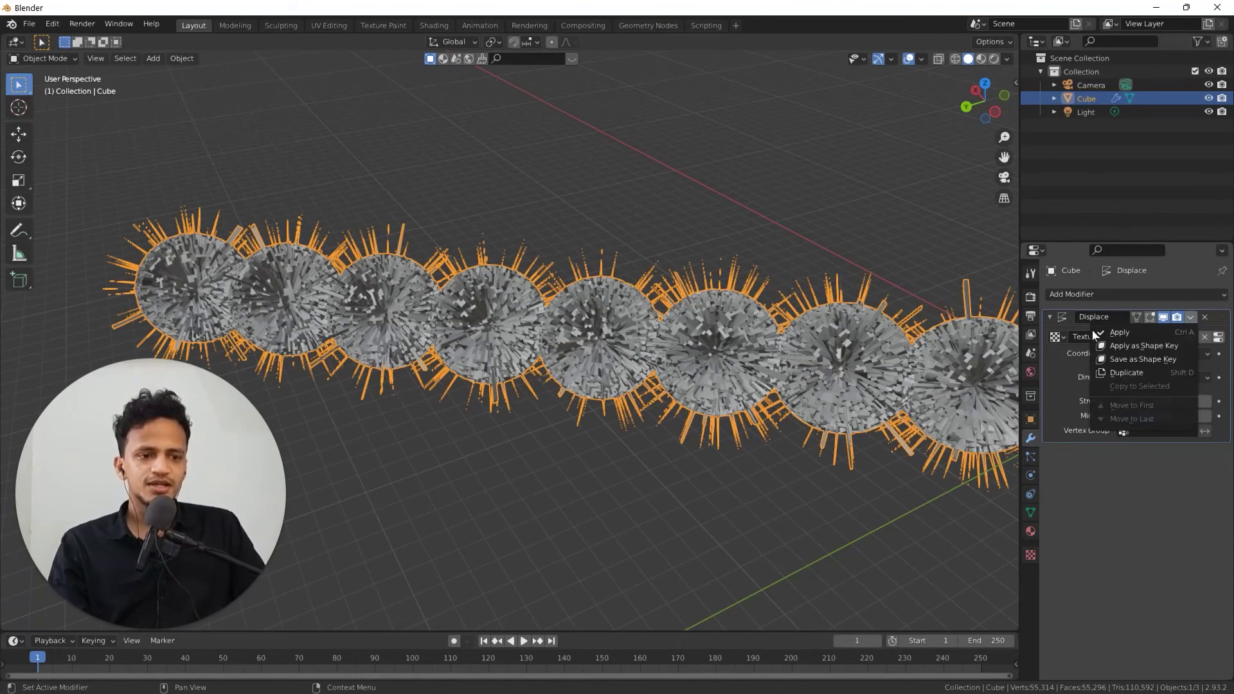
click(1119, 332)
scroll(596, 441, down, 5)
click(596, 441)
middle_drag(596, 441, 646, 433)
click(572, 298)
scroll(730, 476, up, 5)
scroll(749, 299, up, 2)
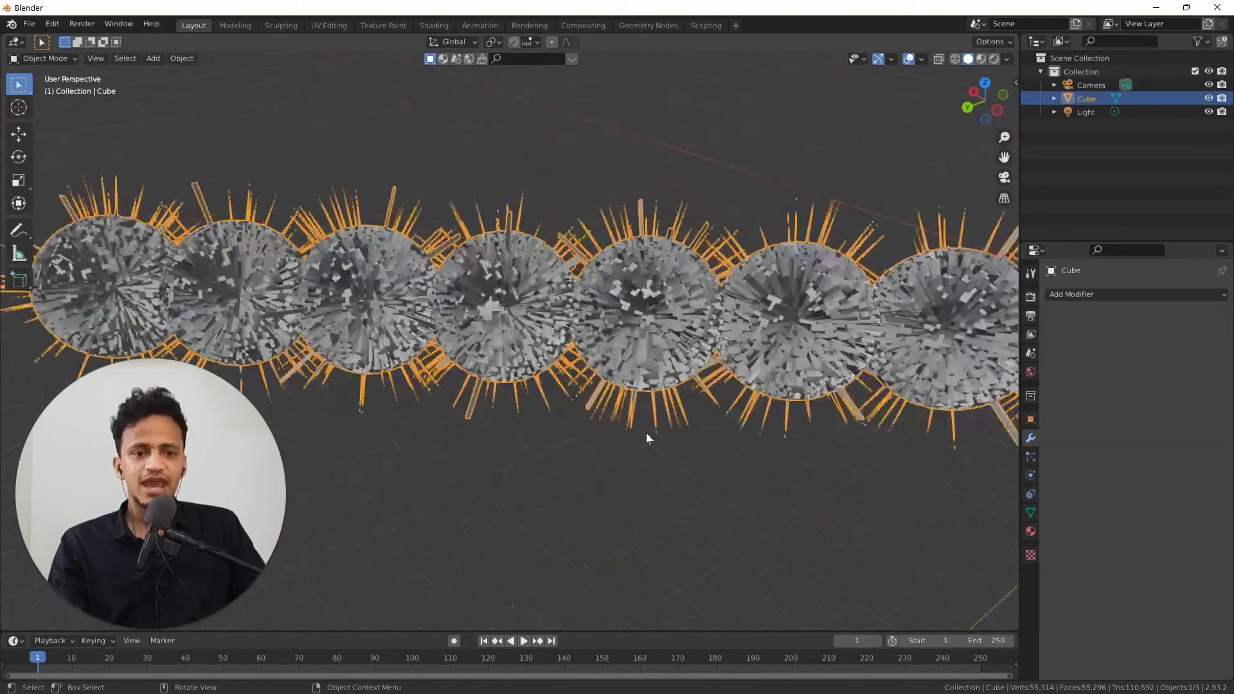